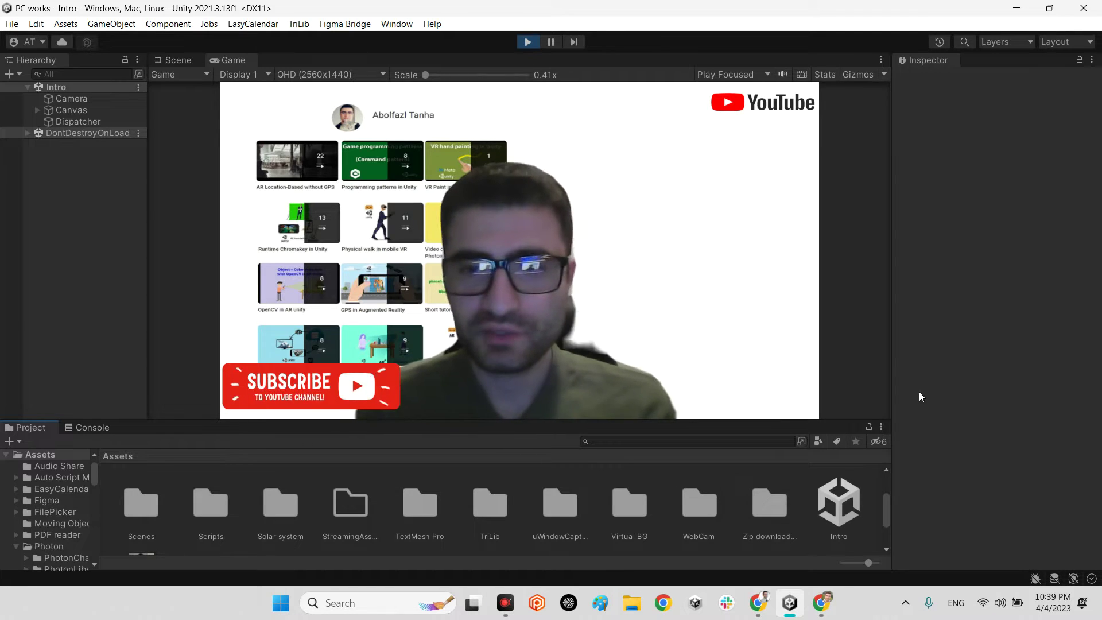
Scroll through the UnityFigmaBridge repository page on GitHub.
left_click(758, 603)
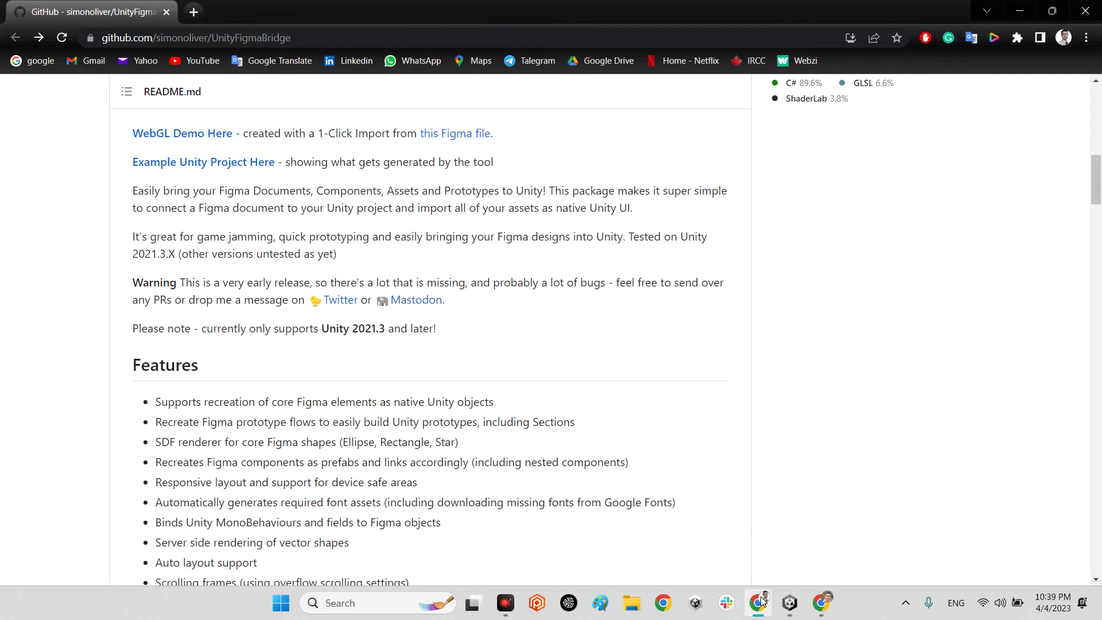
scroll(538, 456, "up", 10)
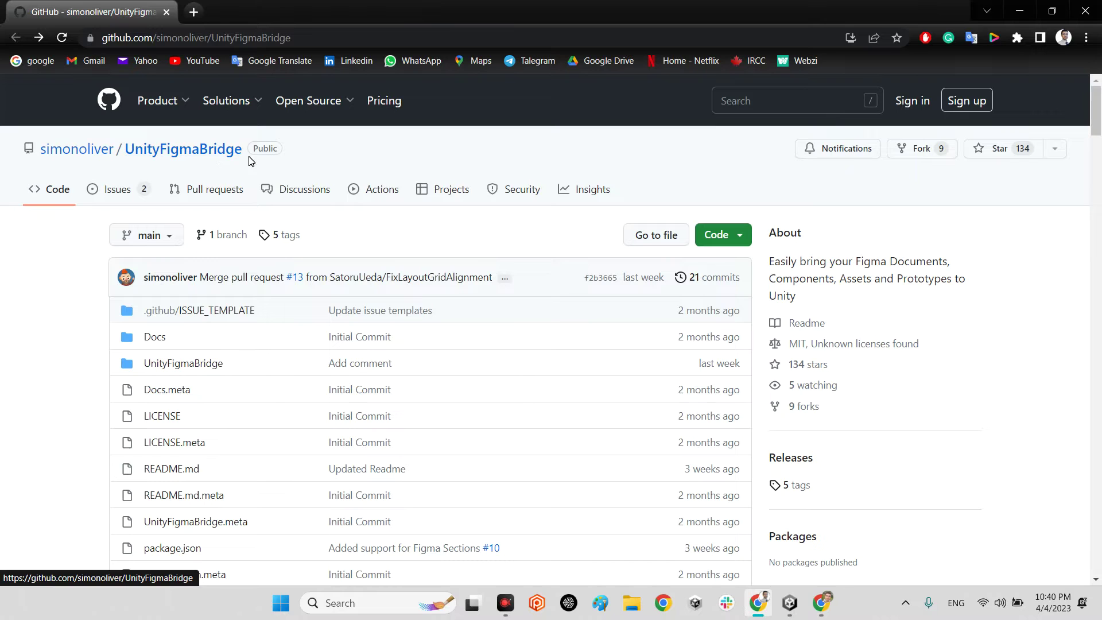
scroll(624, 492, "down", 7)
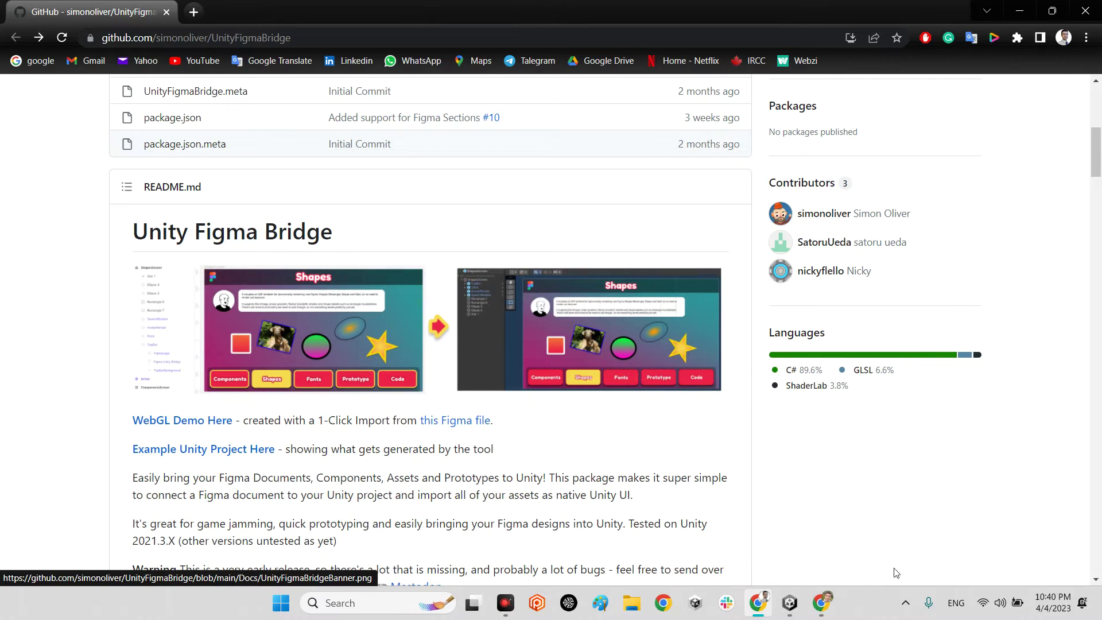
Look over the Figma Unity Bridge Example design file.
left_click(830, 609)
scroll(503, 387, "down", 3)
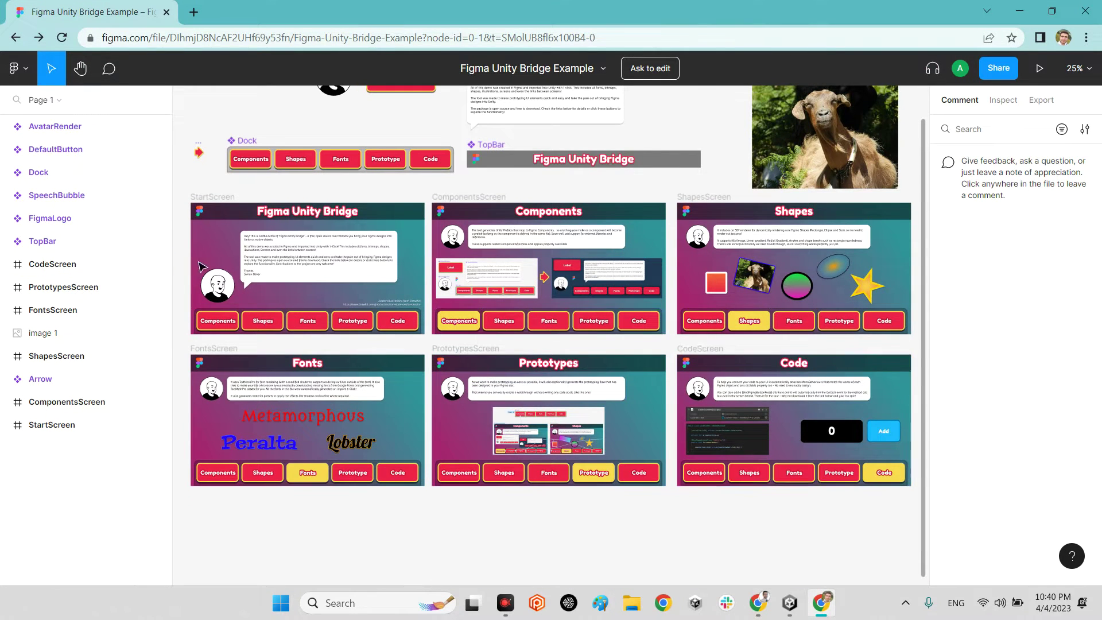
scroll(206, 151, "up", 2)
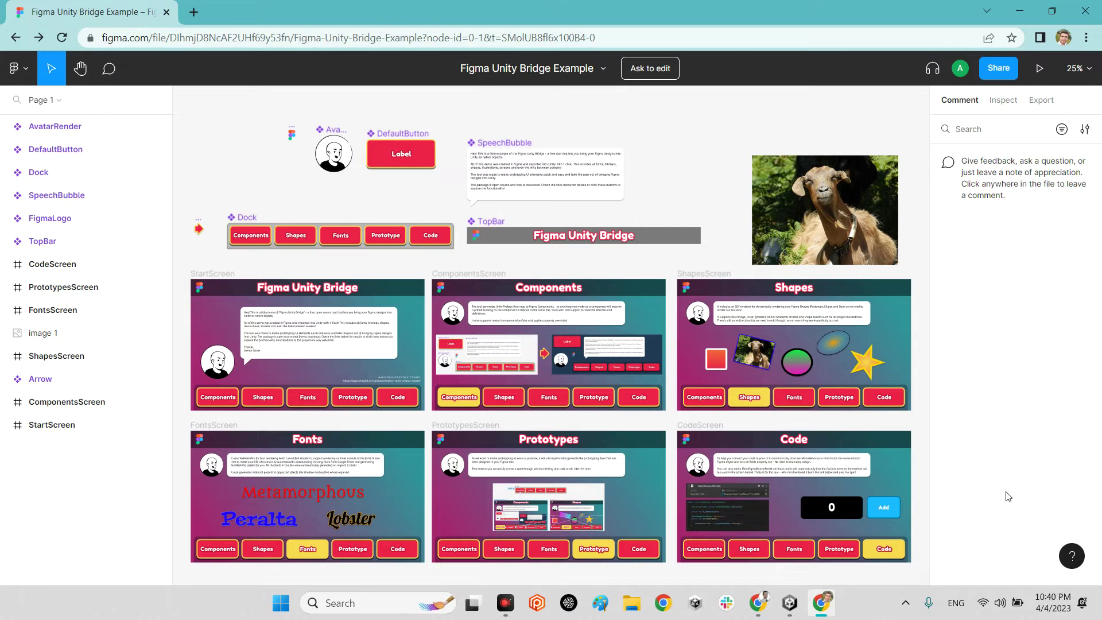
Scroll the repository README down to its Setting up instructions.
left_click(758, 603)
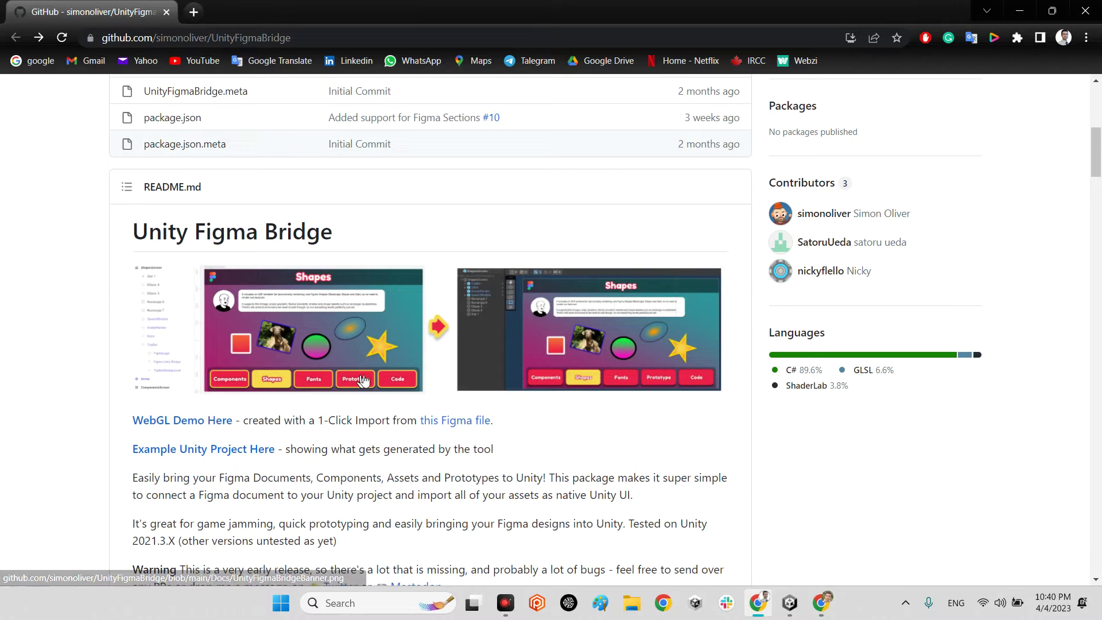
scroll(351, 390, "down", 4)
scroll(351, 390, "down", 9)
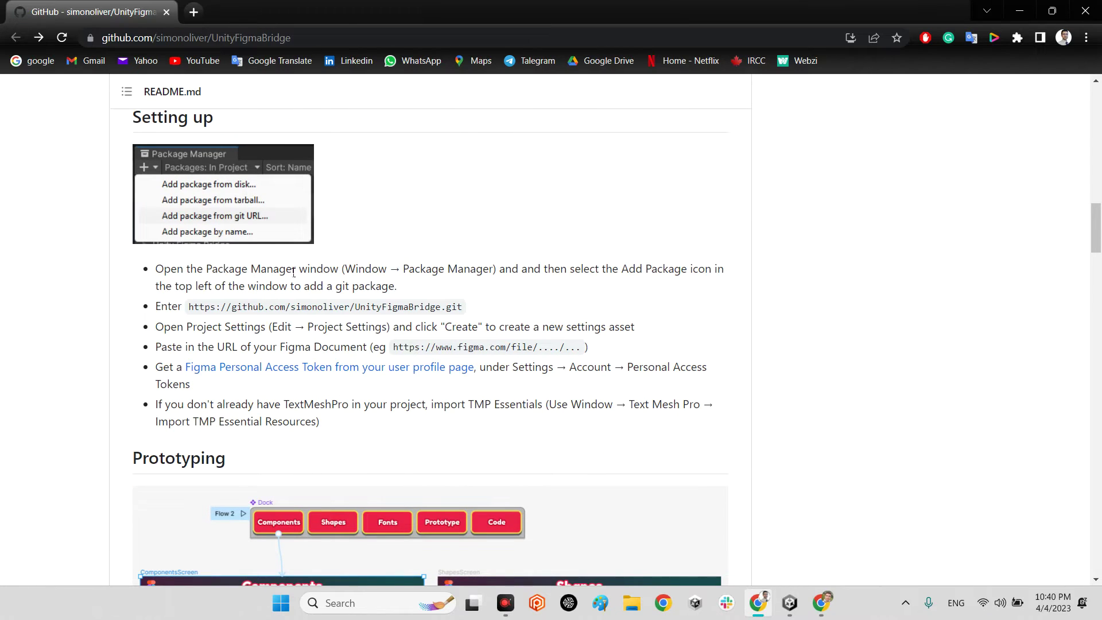
left_click(790, 602)
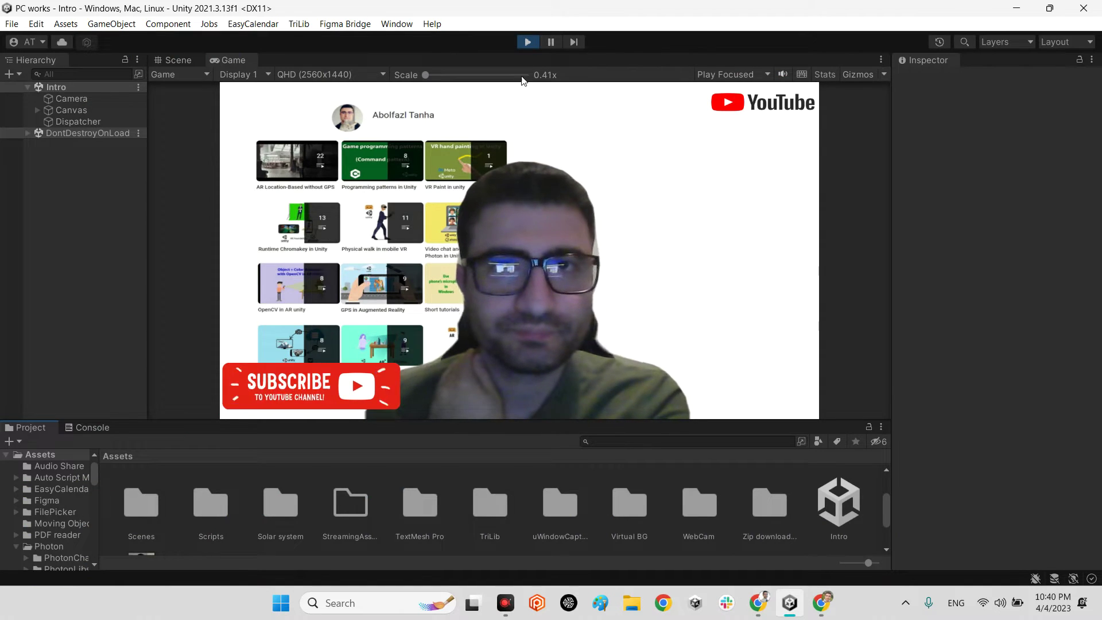
Exit Play mode and start adding a package from git URL in Package Manager.
key("ctrl+p")
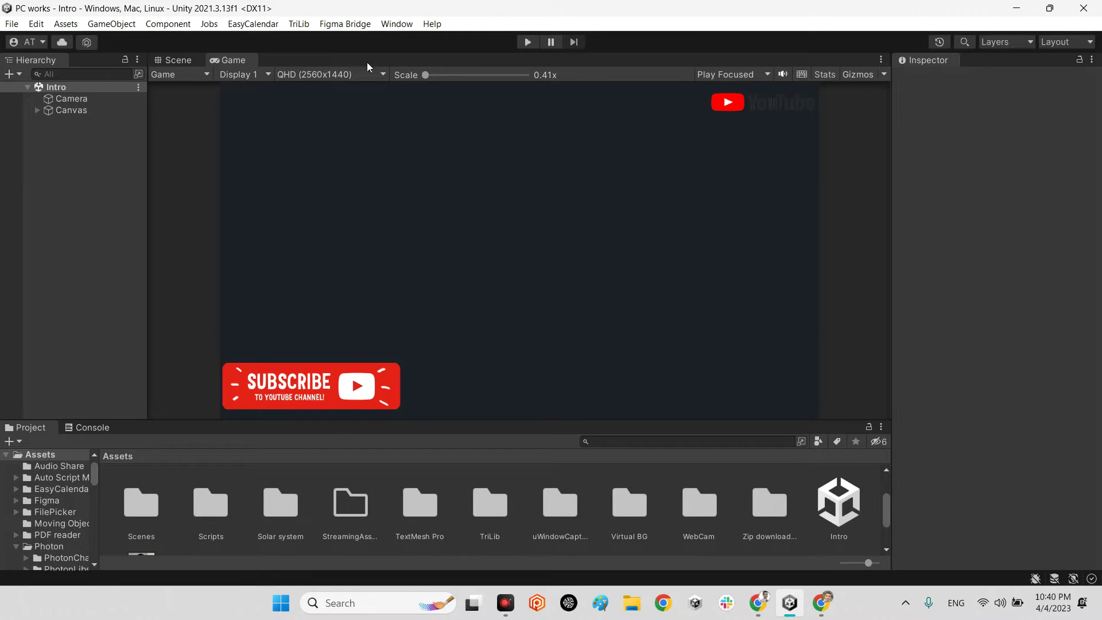
left_click(396, 25)
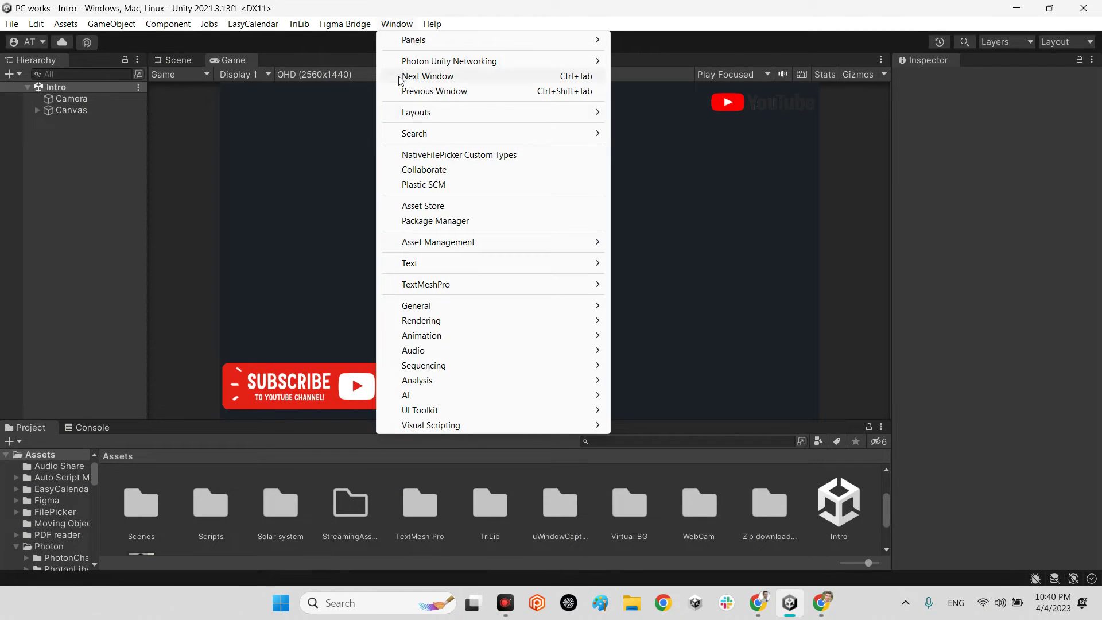
left_click(423, 221)
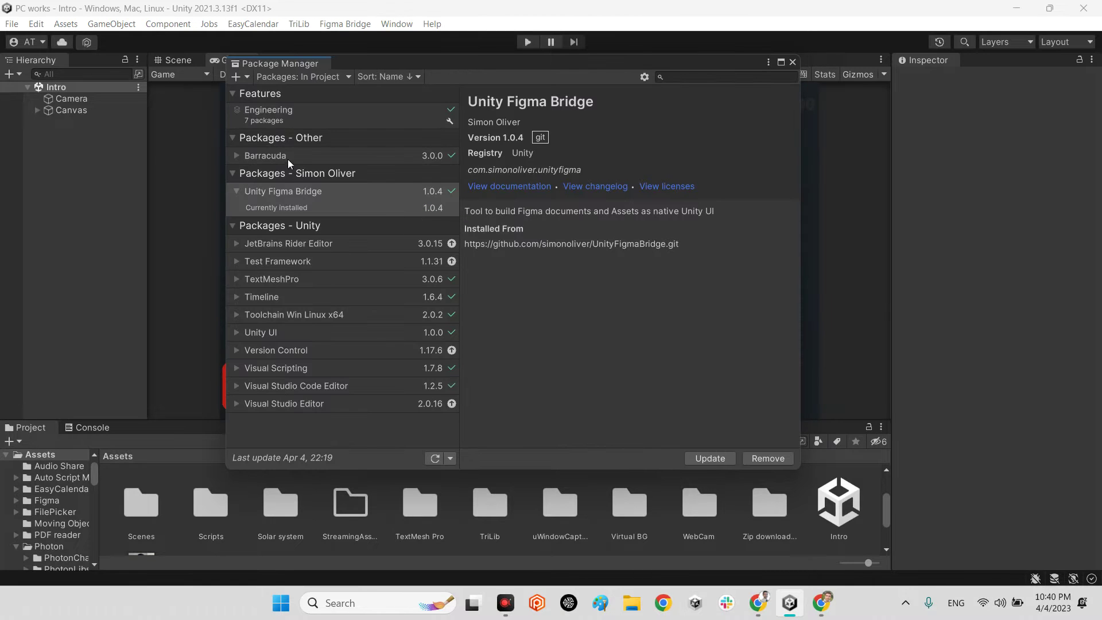
left_click(238, 76)
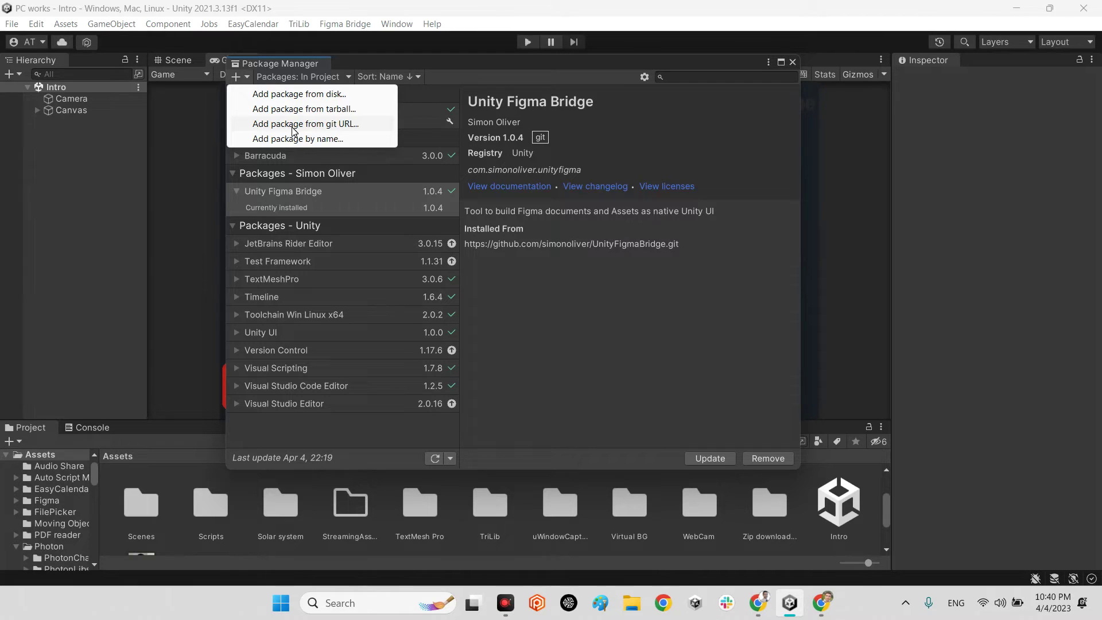
left_click(348, 127)
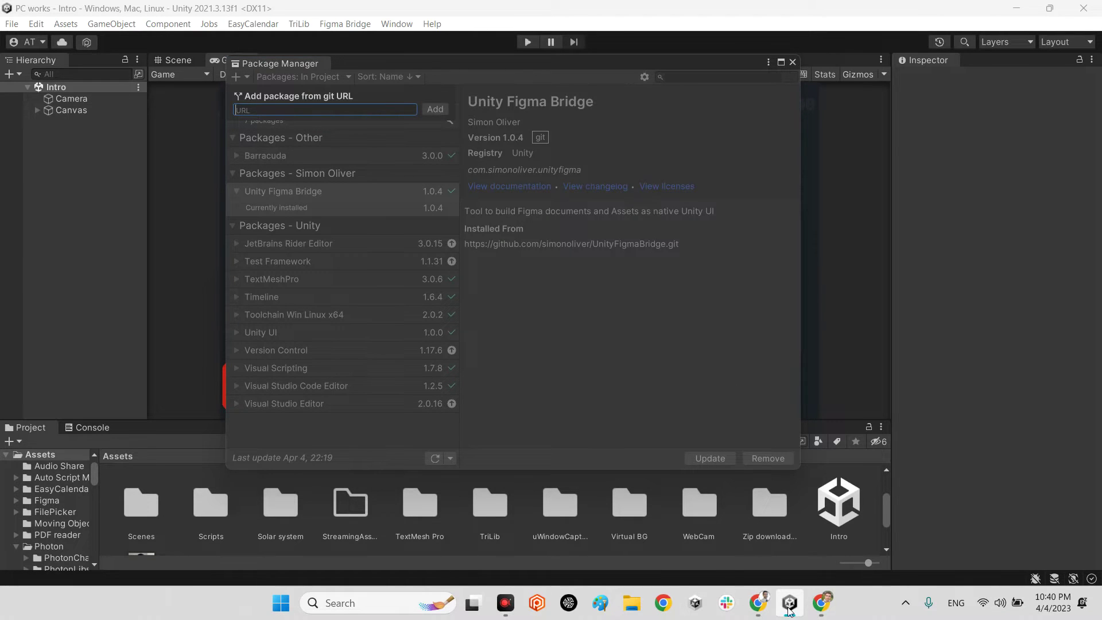
Select the package's git URL in the README, then cancel the git URL entry.
left_click(758, 603)
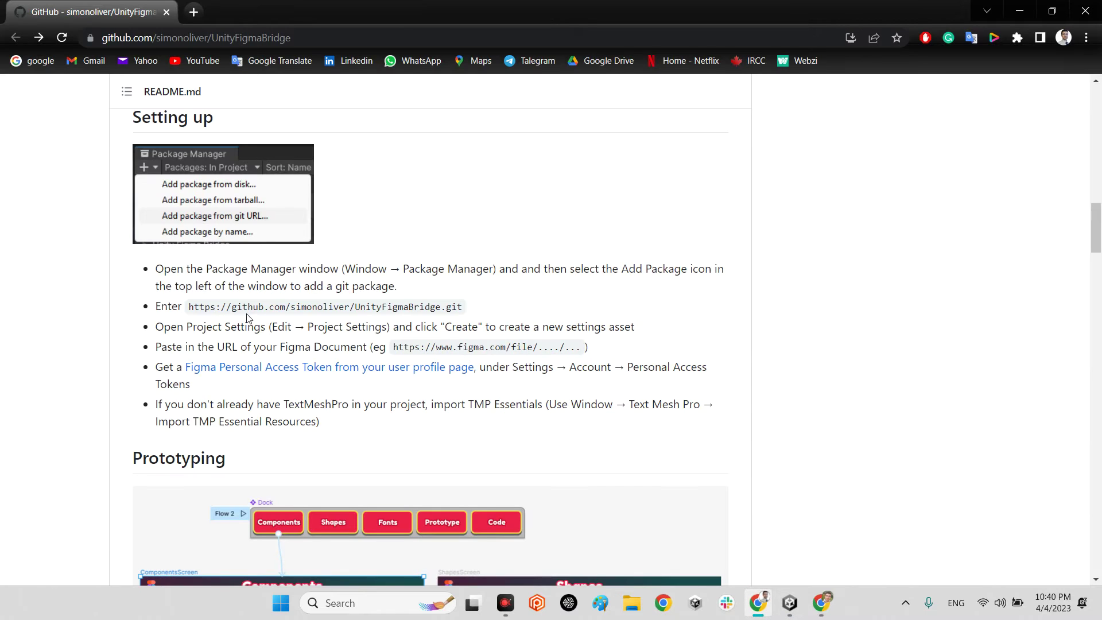
left_click_drag(189, 308, 466, 309)
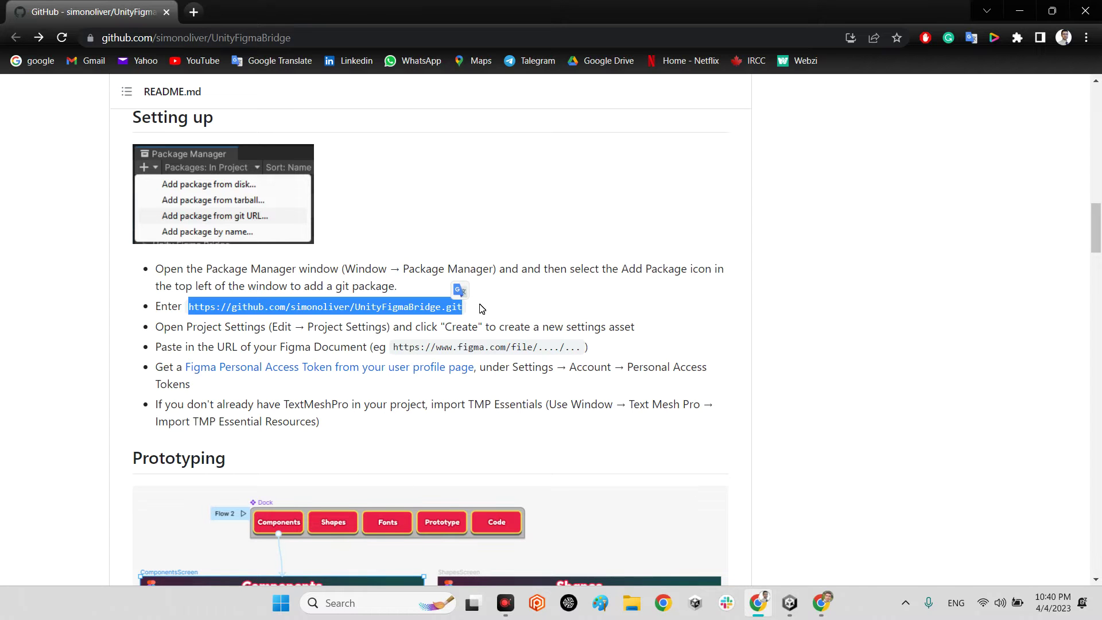
left_click(790, 603)
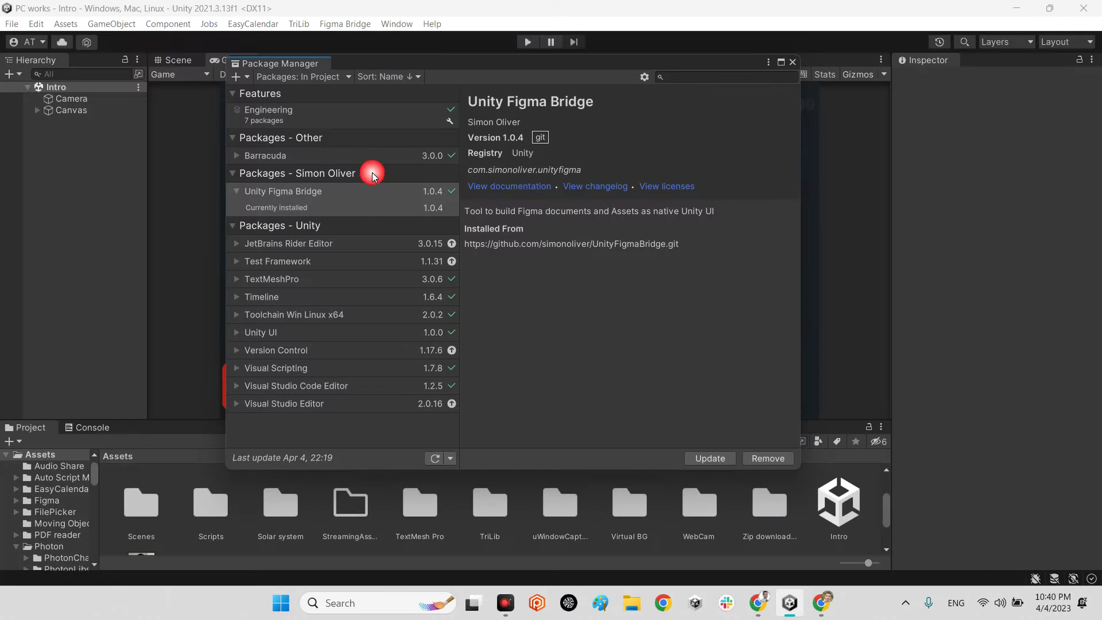
left_click(248, 78)
left_click(288, 124)
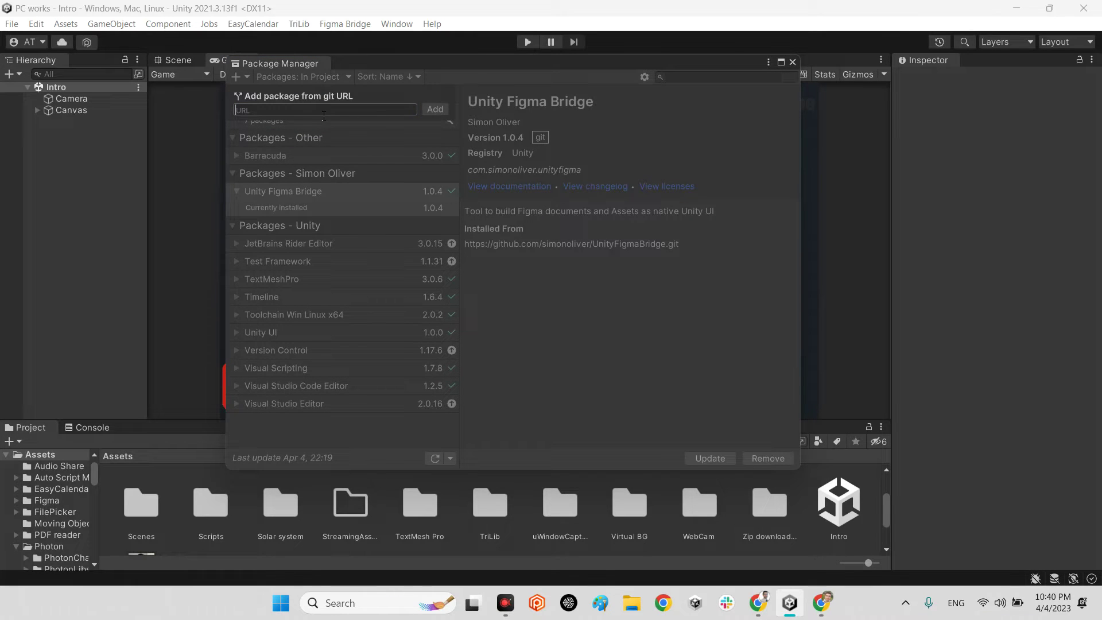
left_click(625, 289)
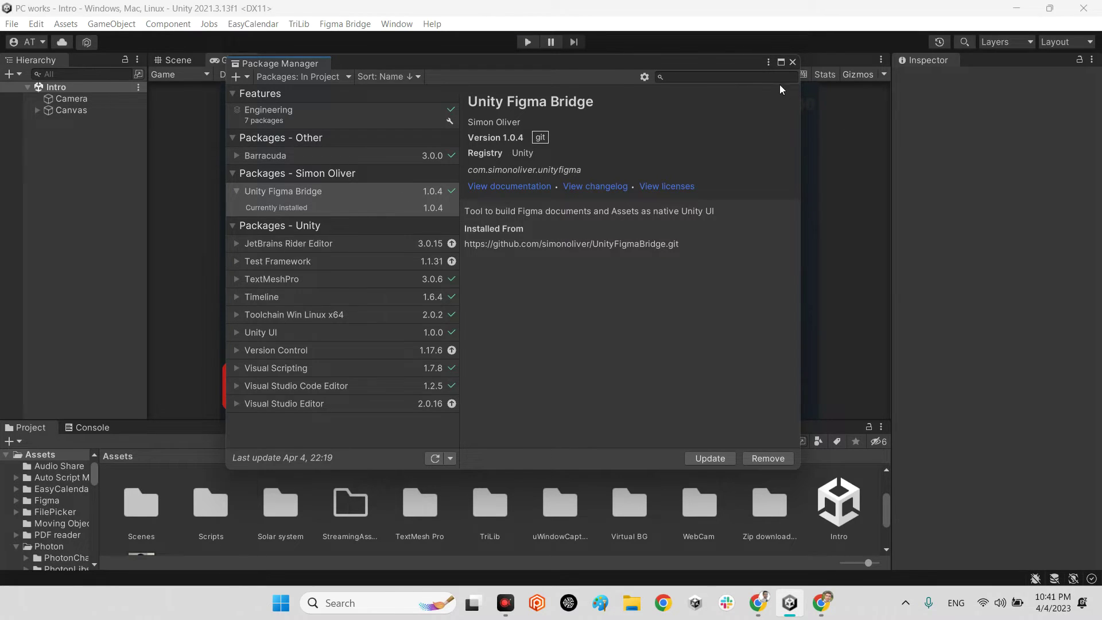
Close Package Manager, with Unity Figma Bridge 1.0.4 already installed, and return to the README.
left_click(793, 62)
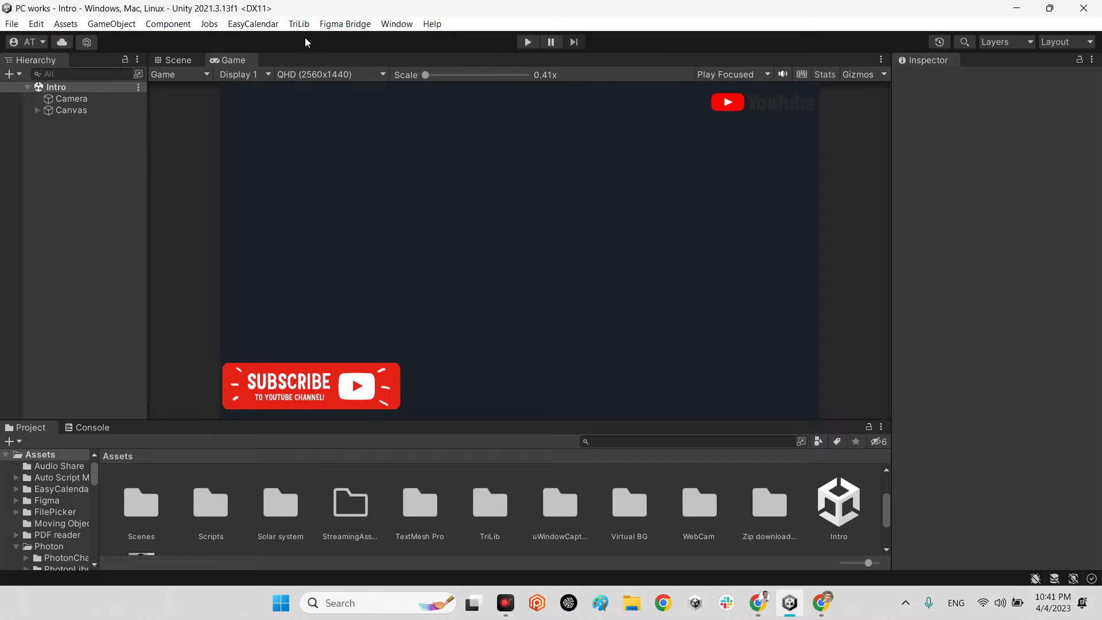
left_click(821, 603)
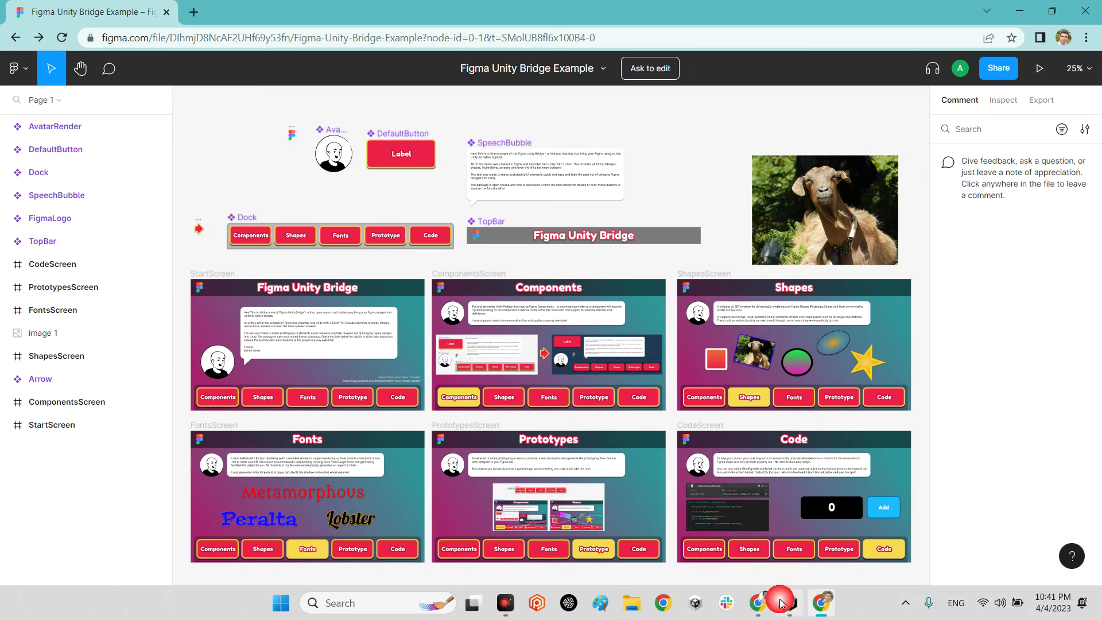
left_click(758, 603)
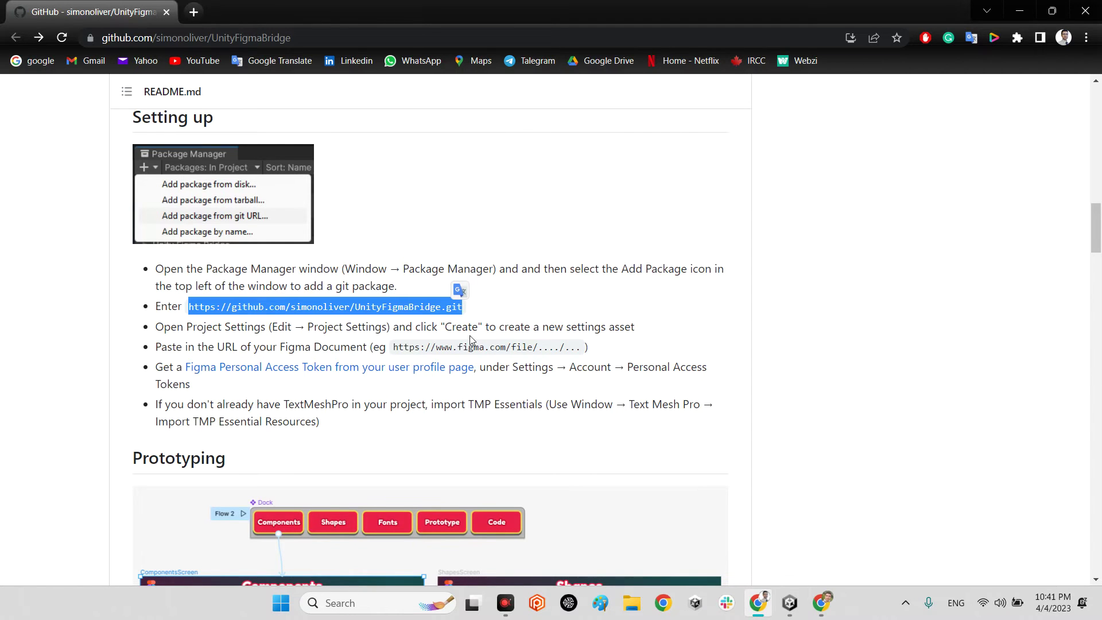
Check the Document Url under Project Settings > Unity Figma Bridge.
left_click(790, 603)
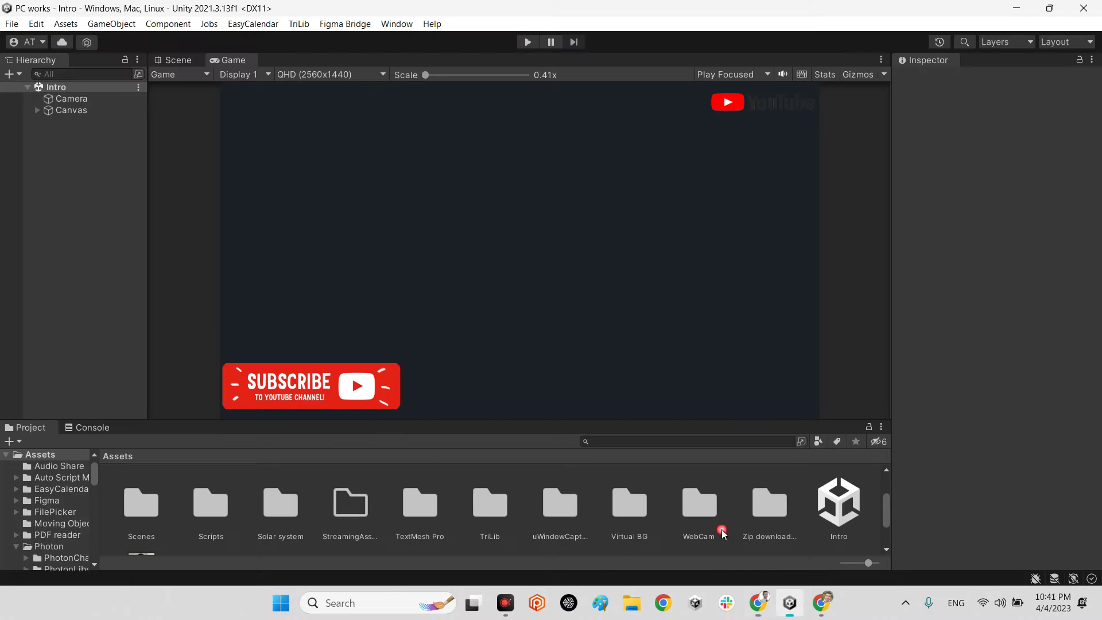
left_click(36, 23)
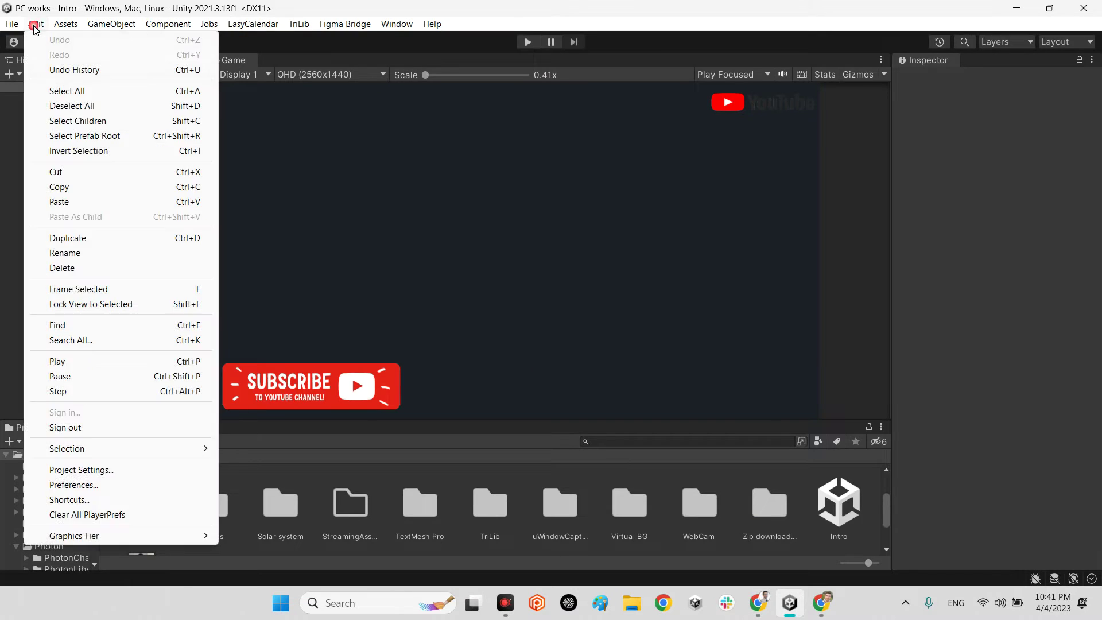
left_click(81, 470)
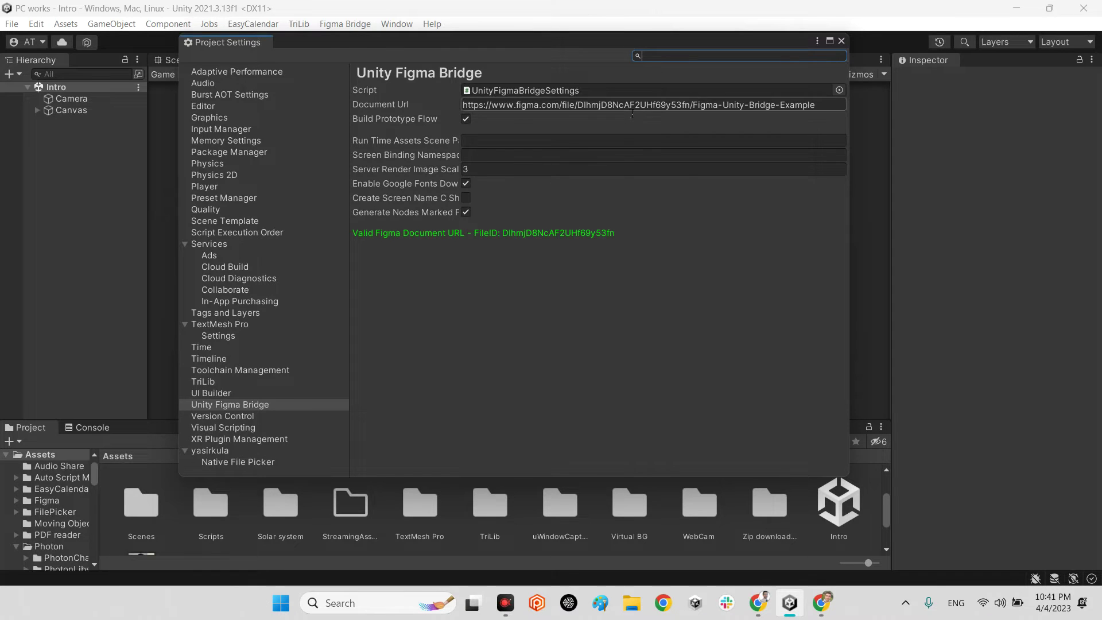
left_click(759, 604)
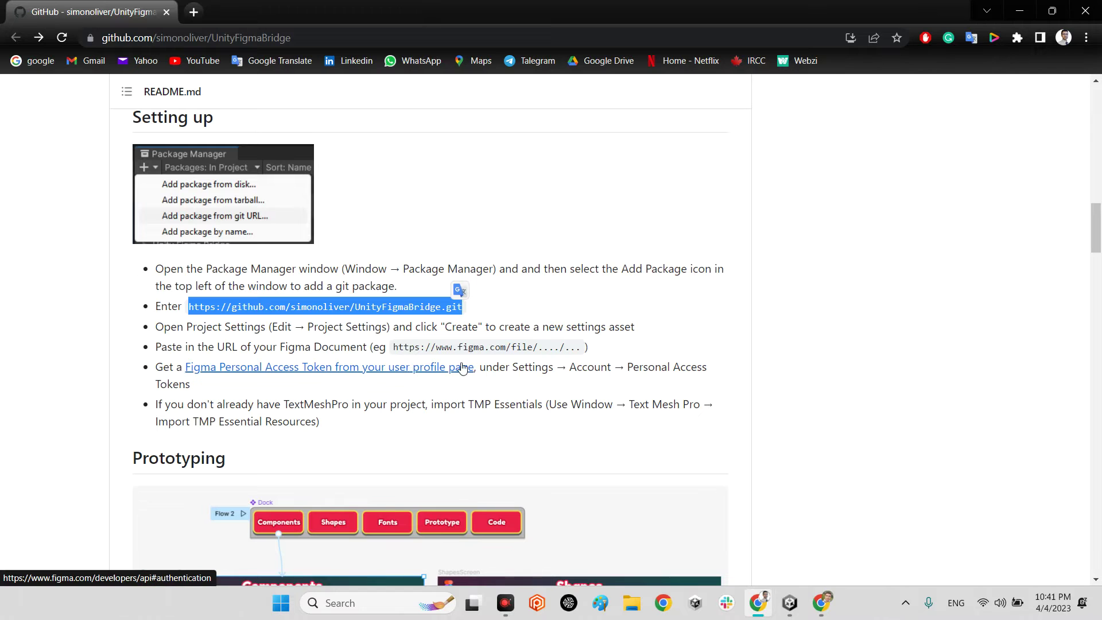
Select the full link of the Figma Unity Bridge Example file in the address bar.
left_click(810, 605)
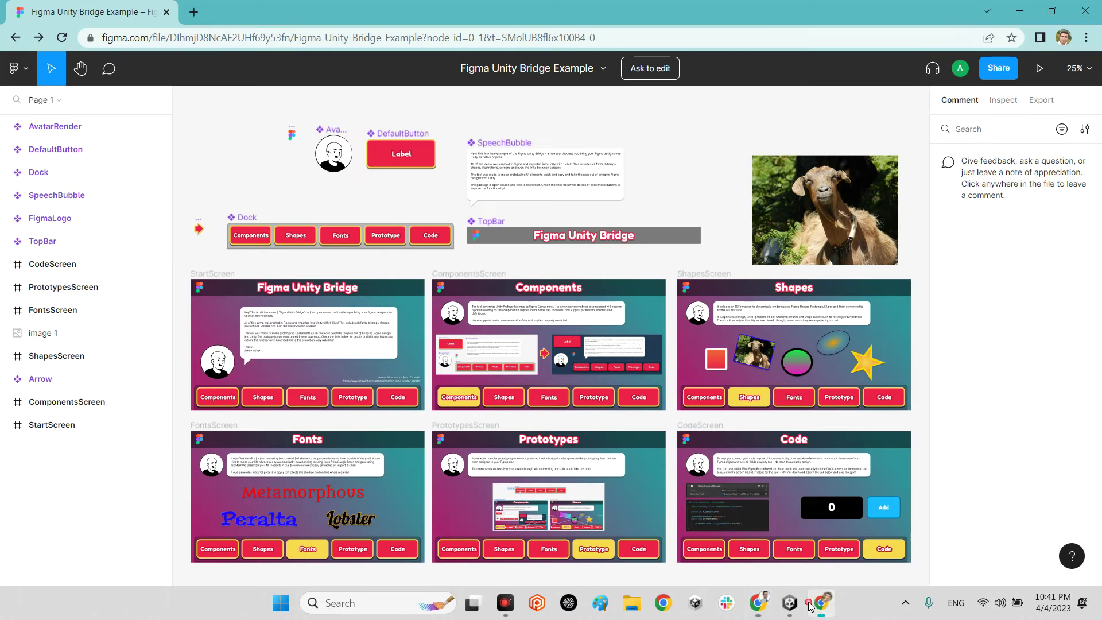
left_click(183, 38)
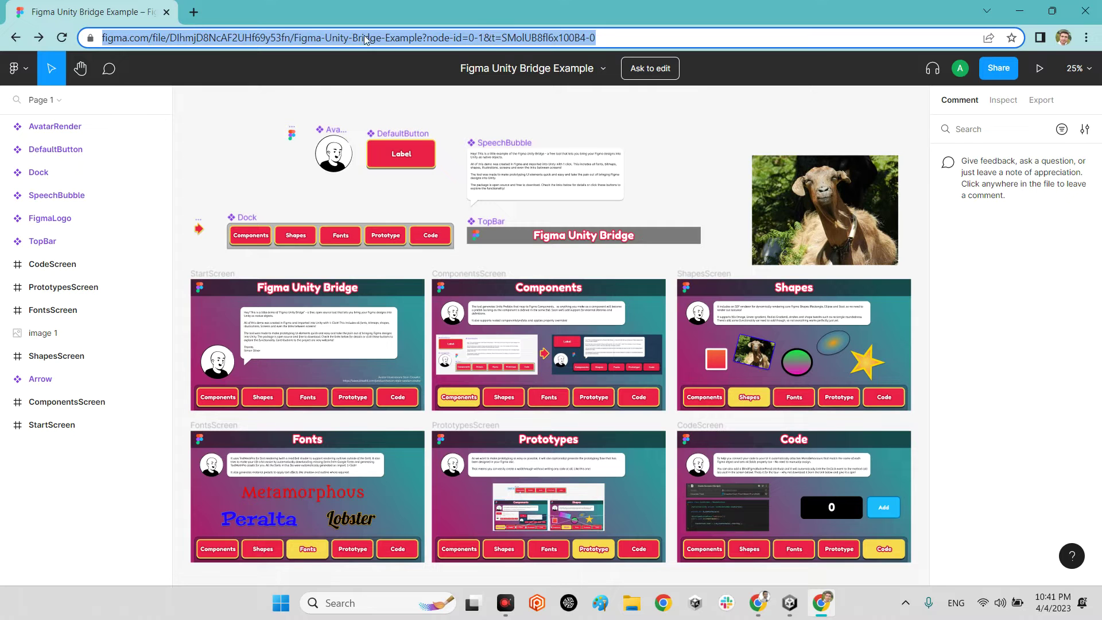
left_click(790, 603)
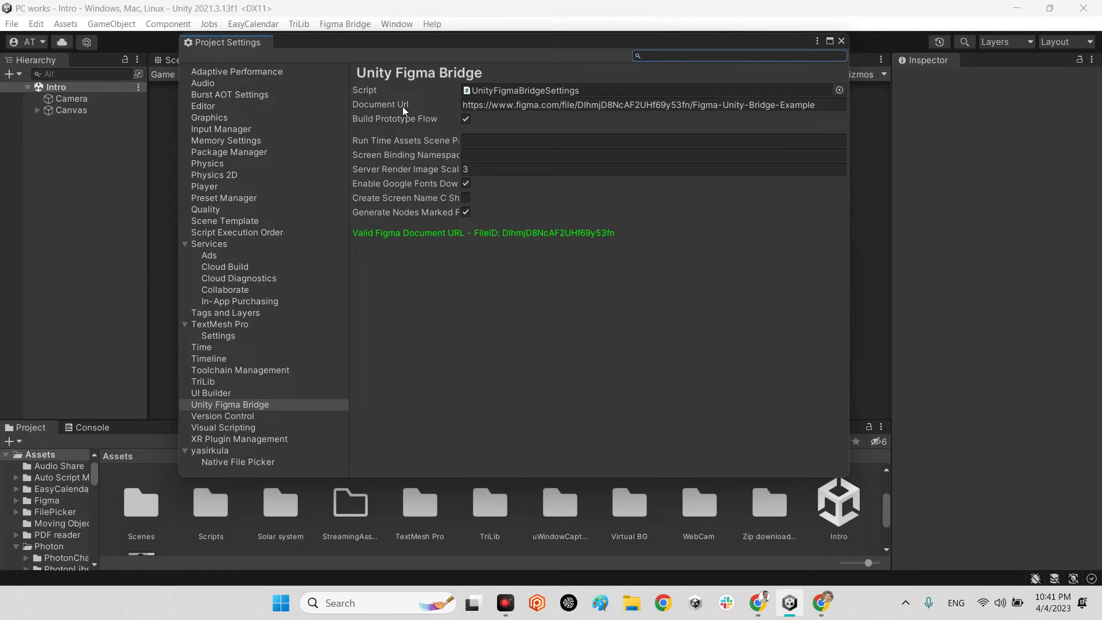
Verify the stored Figma document link in the Document Url field, then close Project Settings.
left_click(516, 114)
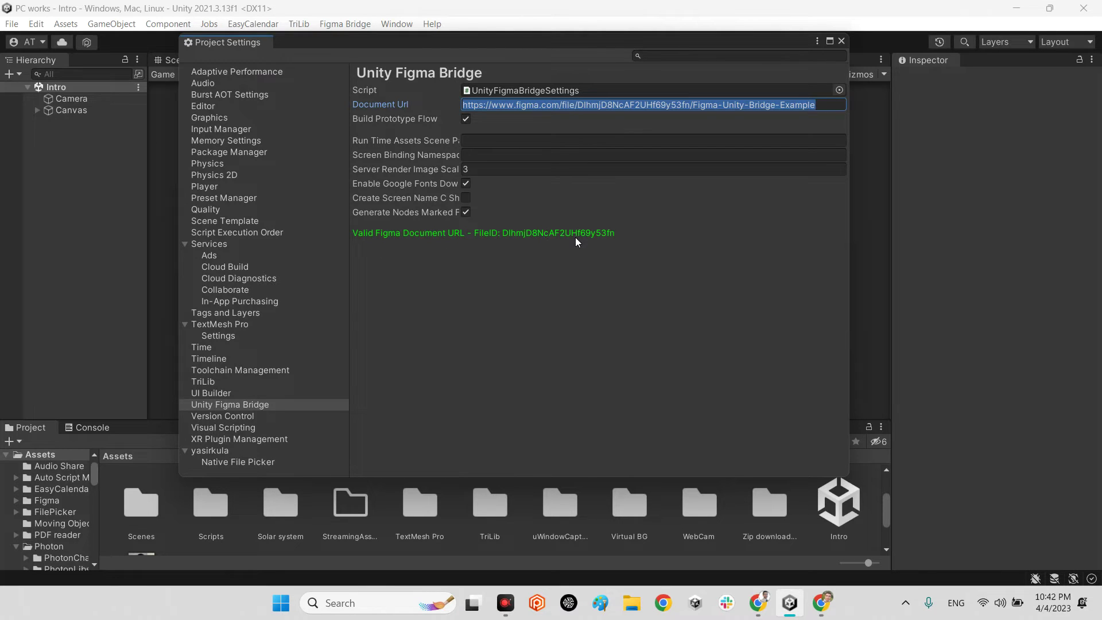
left_click(842, 41)
Open Figma's Account settings via the main menu's Help and account submenu.
left_click(821, 603)
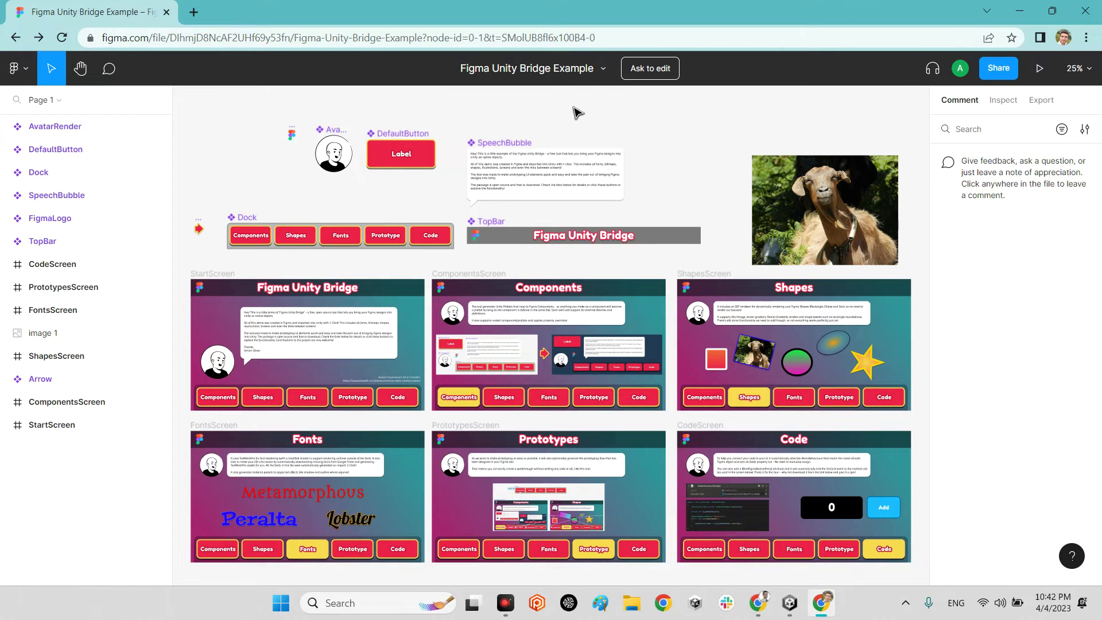
left_click(18, 70)
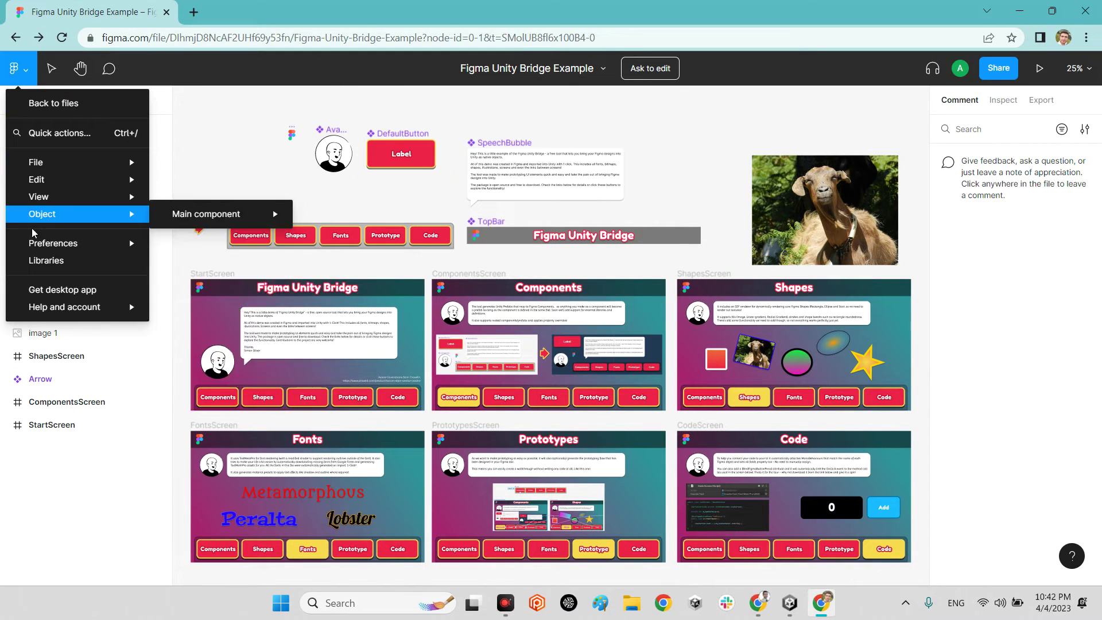
mouse_move(56, 309)
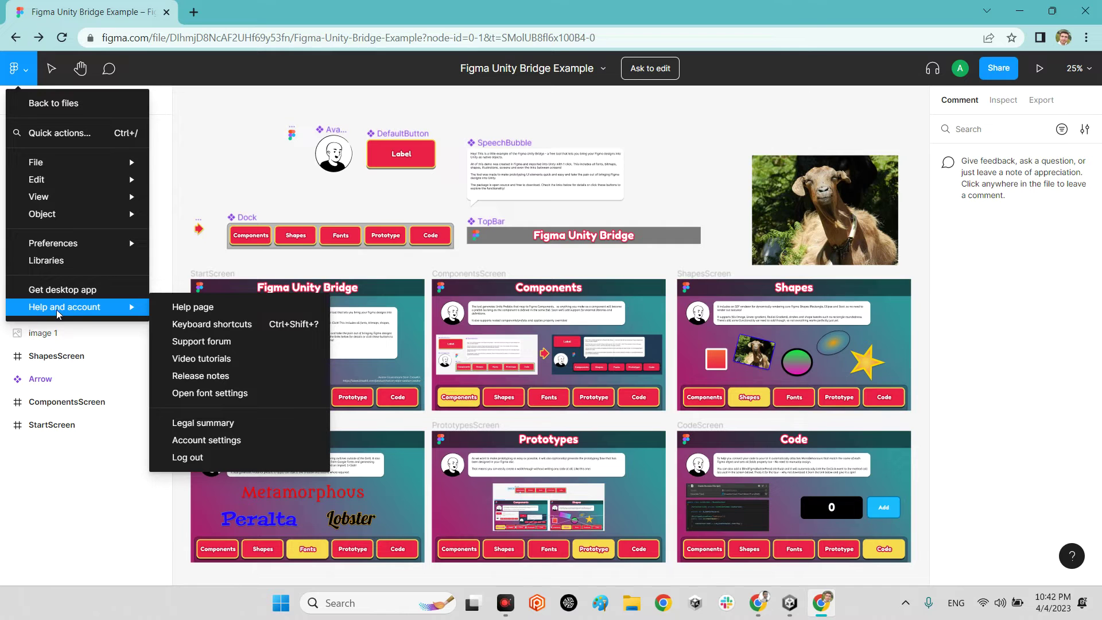
left_click(210, 447)
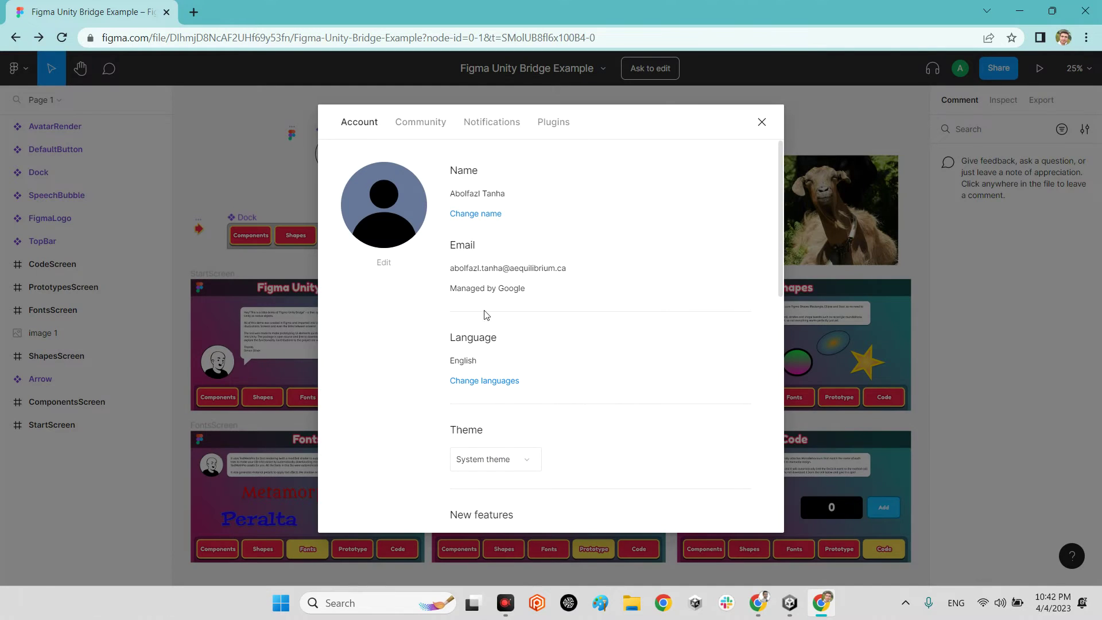
scroll(715, 330, "down", 10)
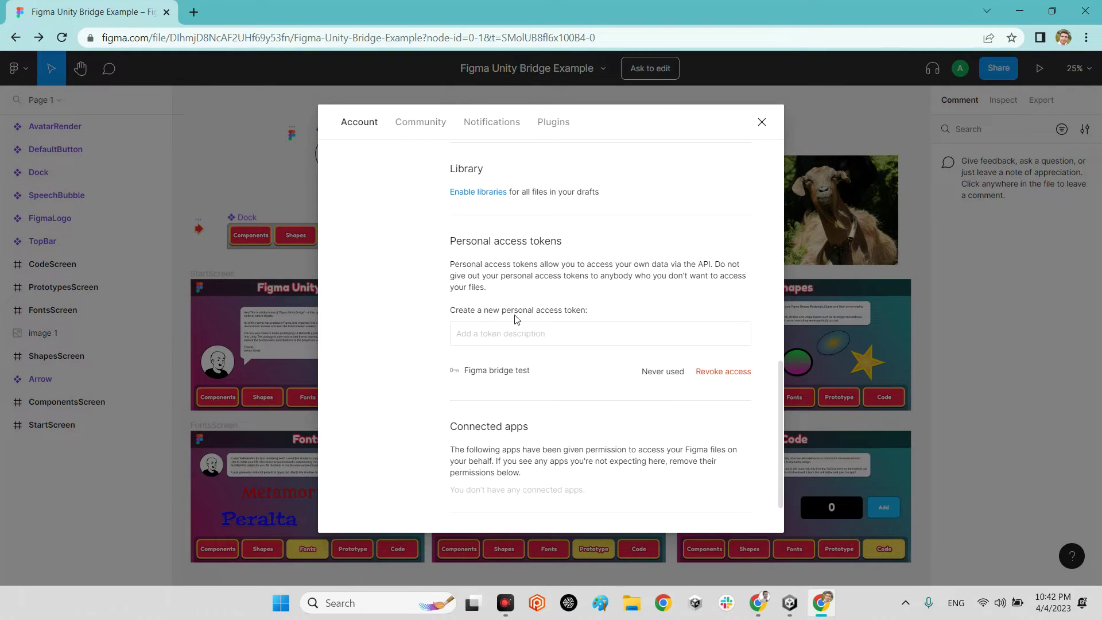
Generate a personal access token described 'test' and copy the token.
left_click(553, 337)
type("test")
key("Return")
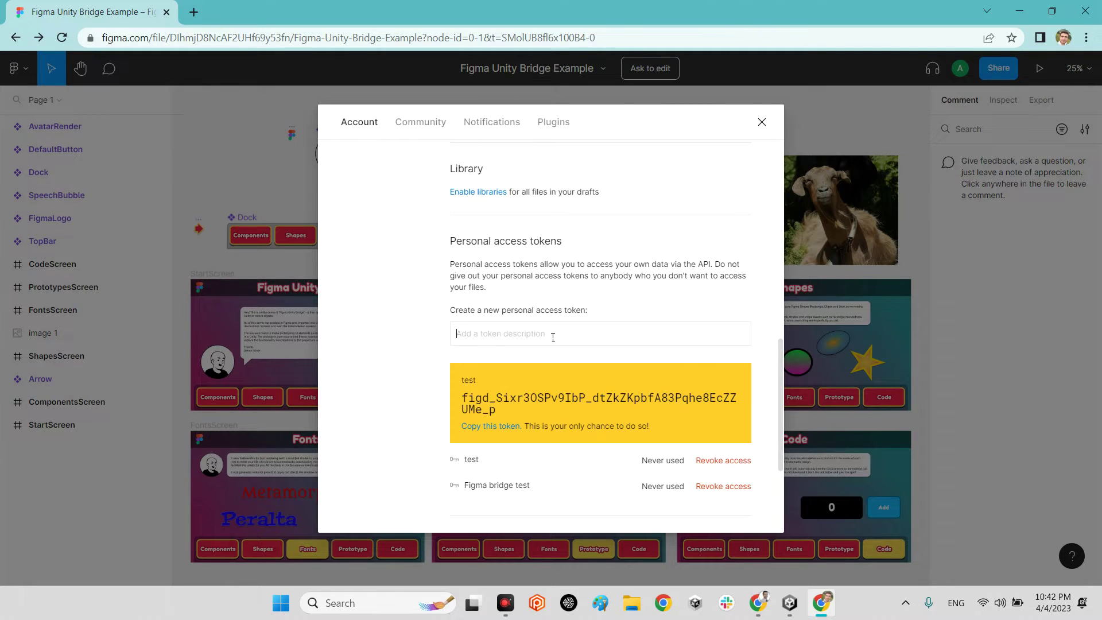
left_click_drag(498, 415, 464, 398)
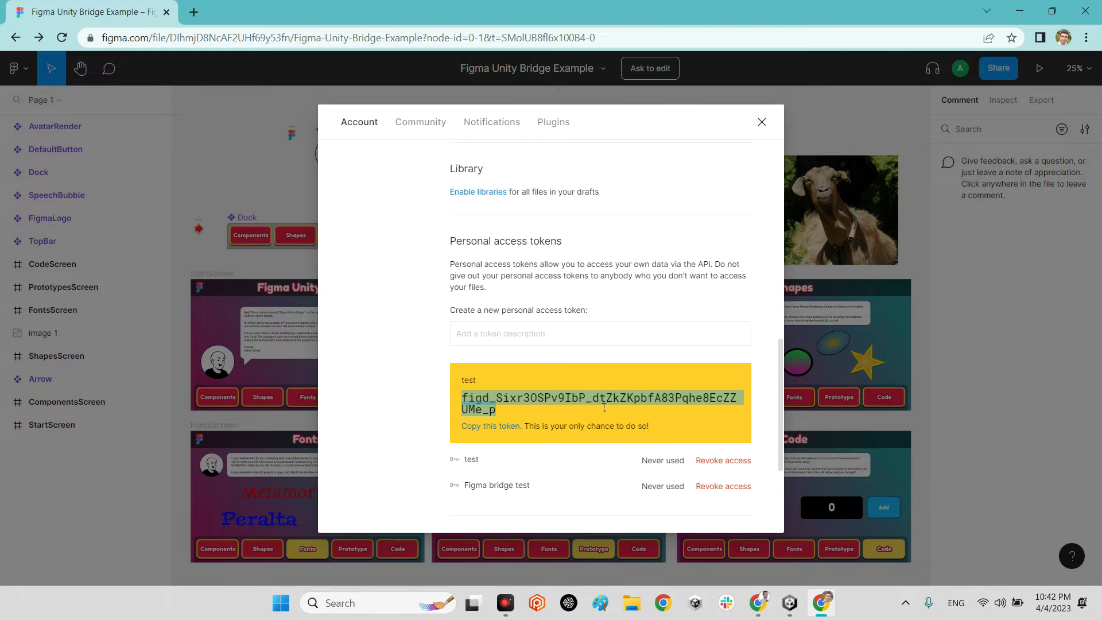
right_click(559, 401)
left_click(572, 412)
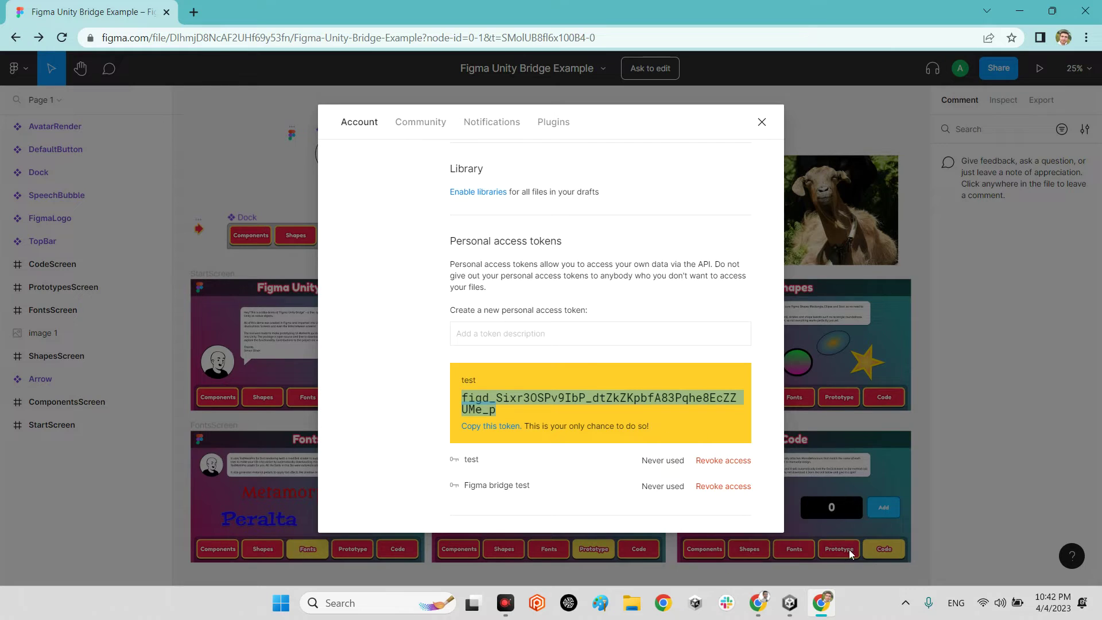
left_click(790, 602)
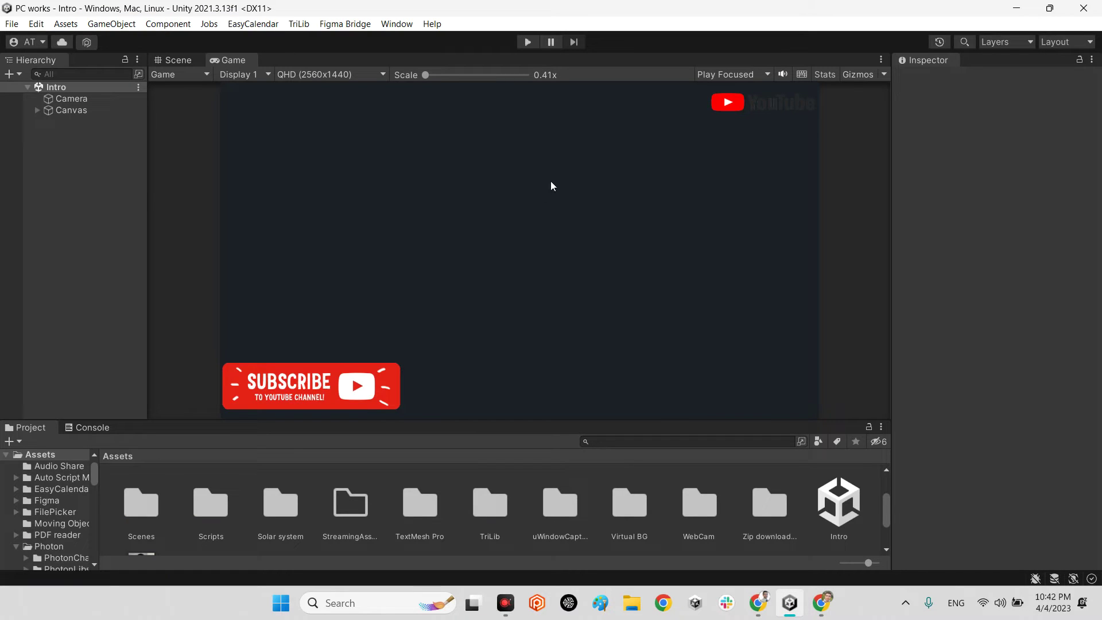
Create a new empty scene from the File menu.
left_click(11, 24)
left_click(13, 40)
left_click(594, 486)
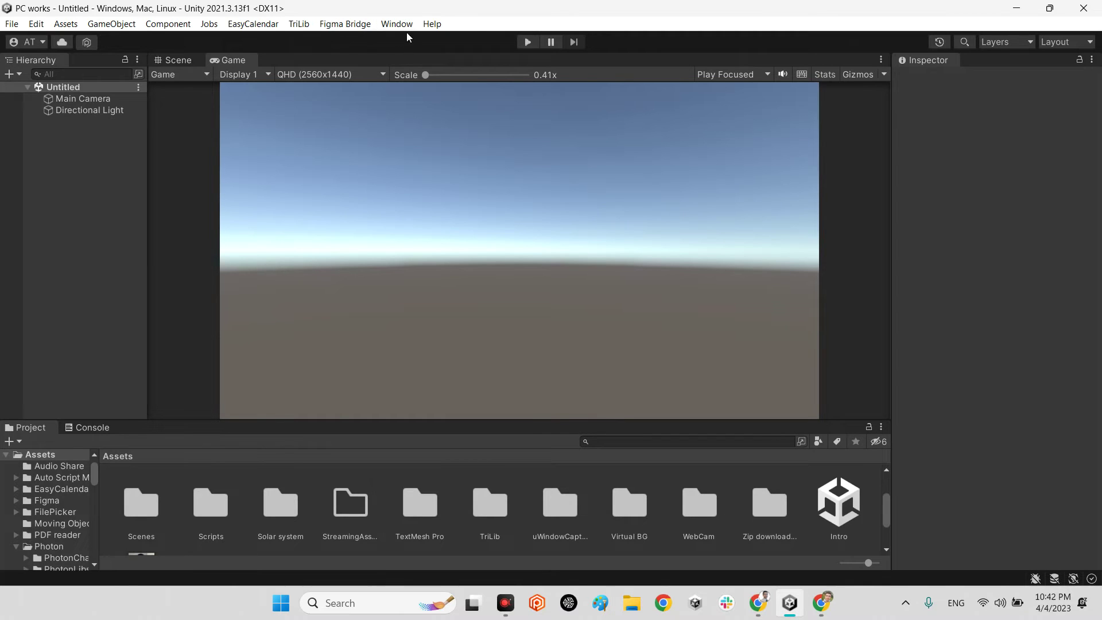
Replace the Figma Bridge personal access token with the copied one and check the Console.
left_click(345, 26)
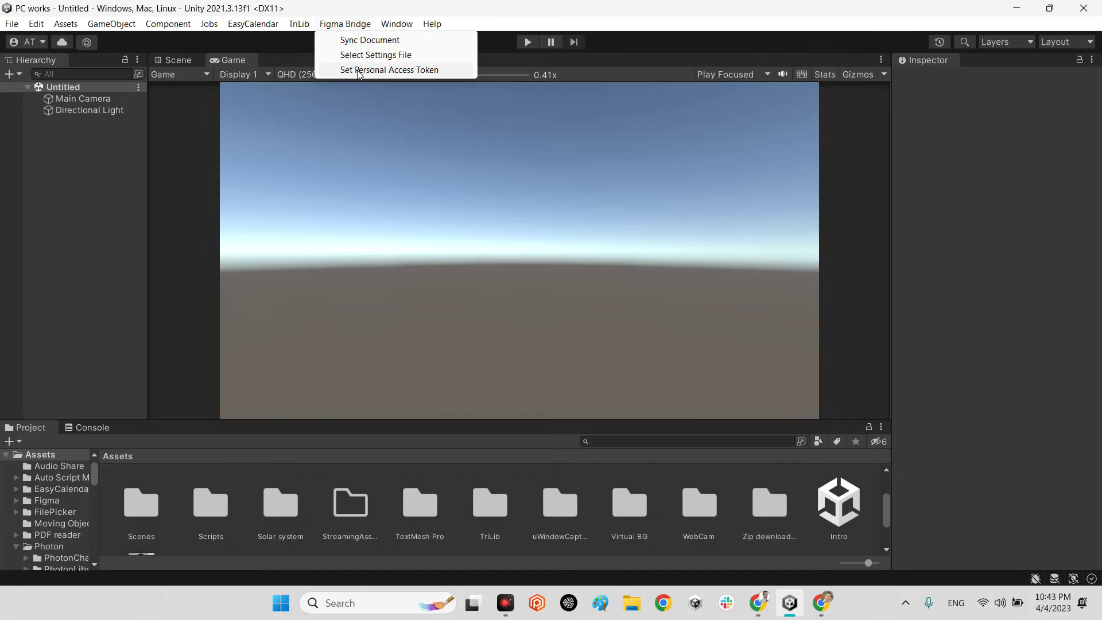
left_click(407, 70)
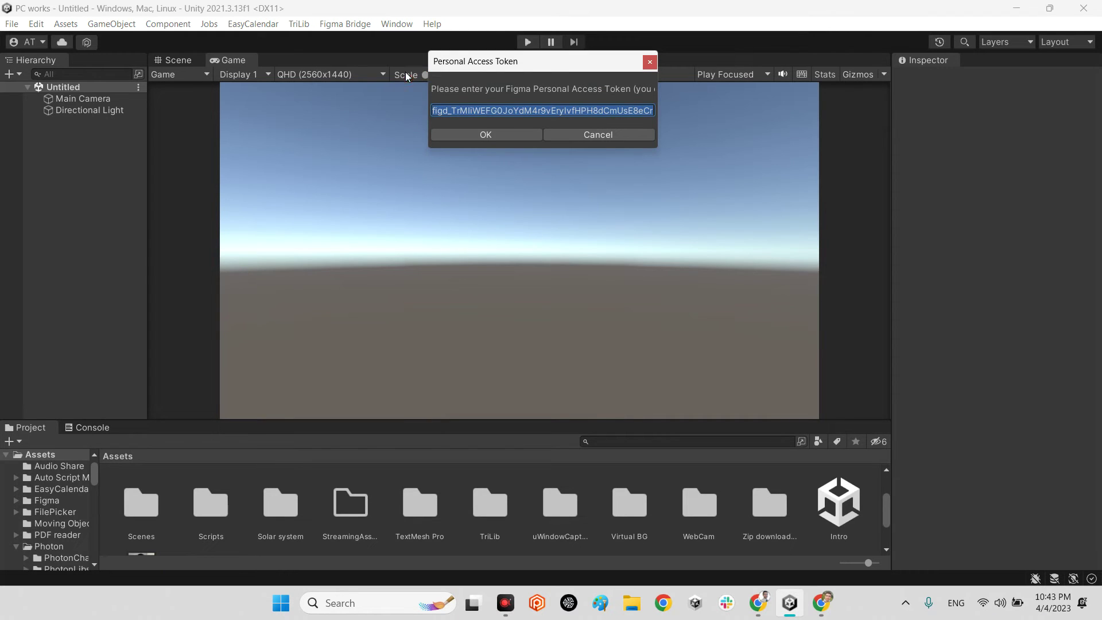
key("BackSpace")
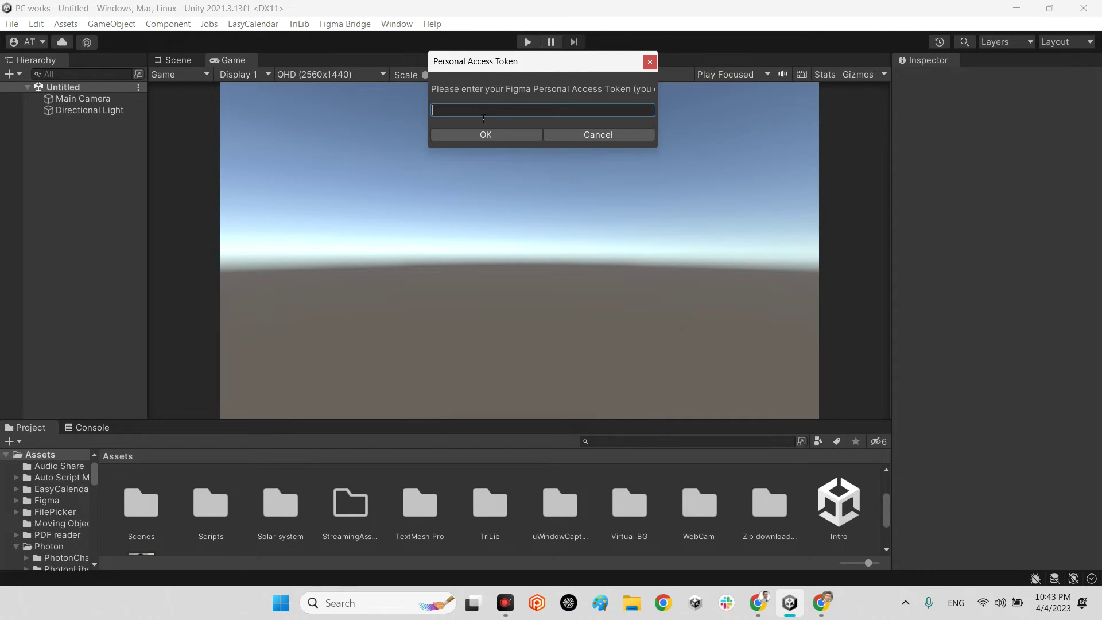
right_click(483, 115)
left_click(503, 148)
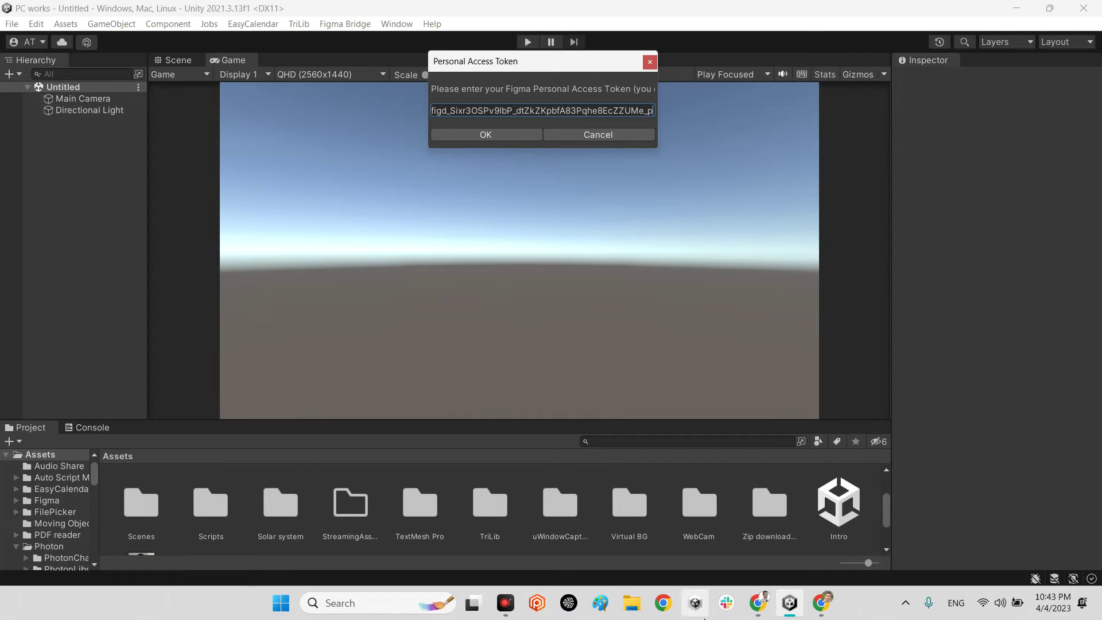
left_click(491, 136)
left_click(76, 428)
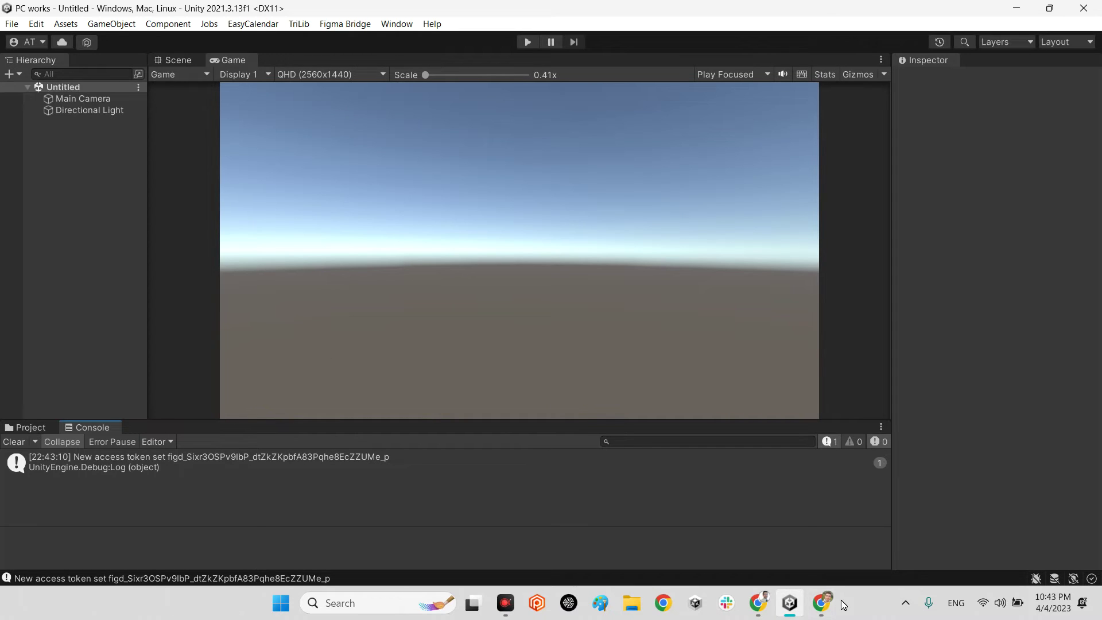
left_click(825, 603)
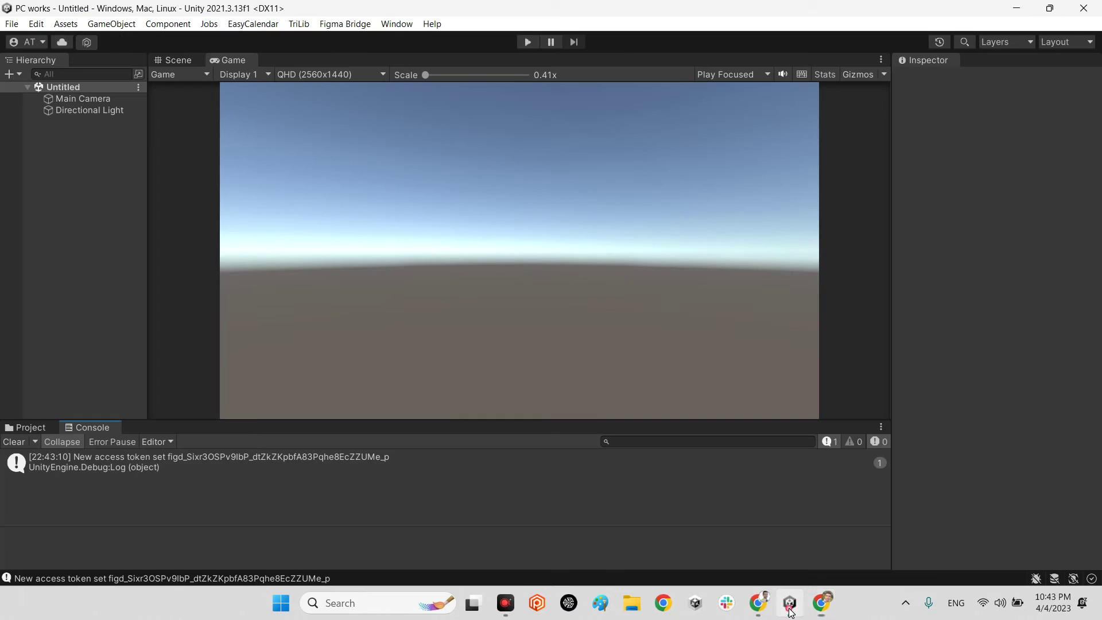
Run Figma Bridge > Sync Document into the current scene, then clear the console.
left_click(790, 603)
left_click(346, 25)
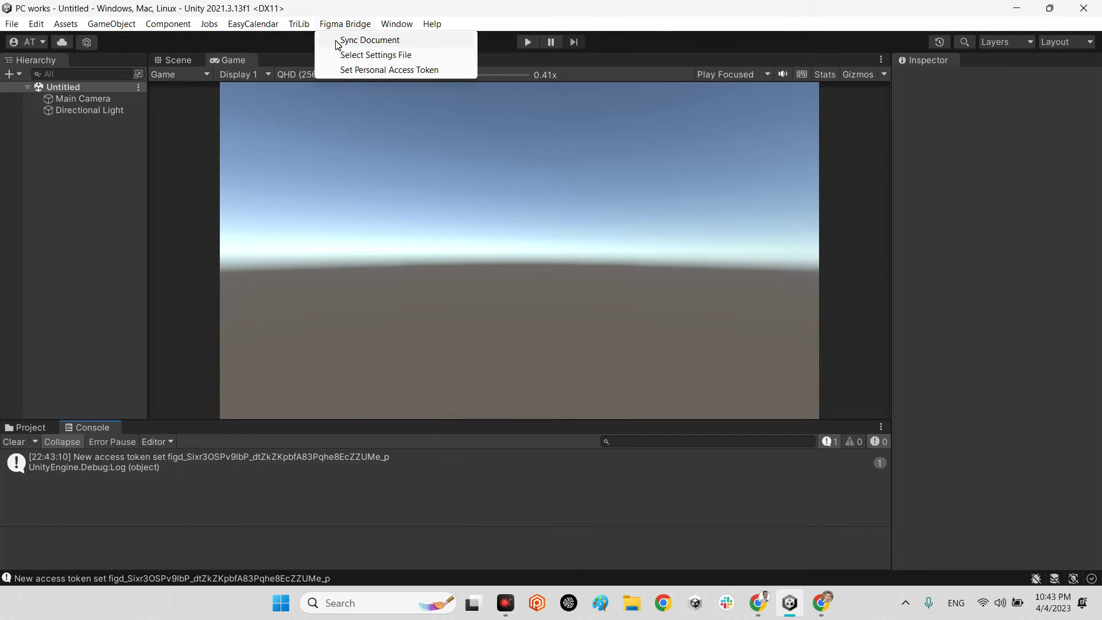
left_click(344, 42)
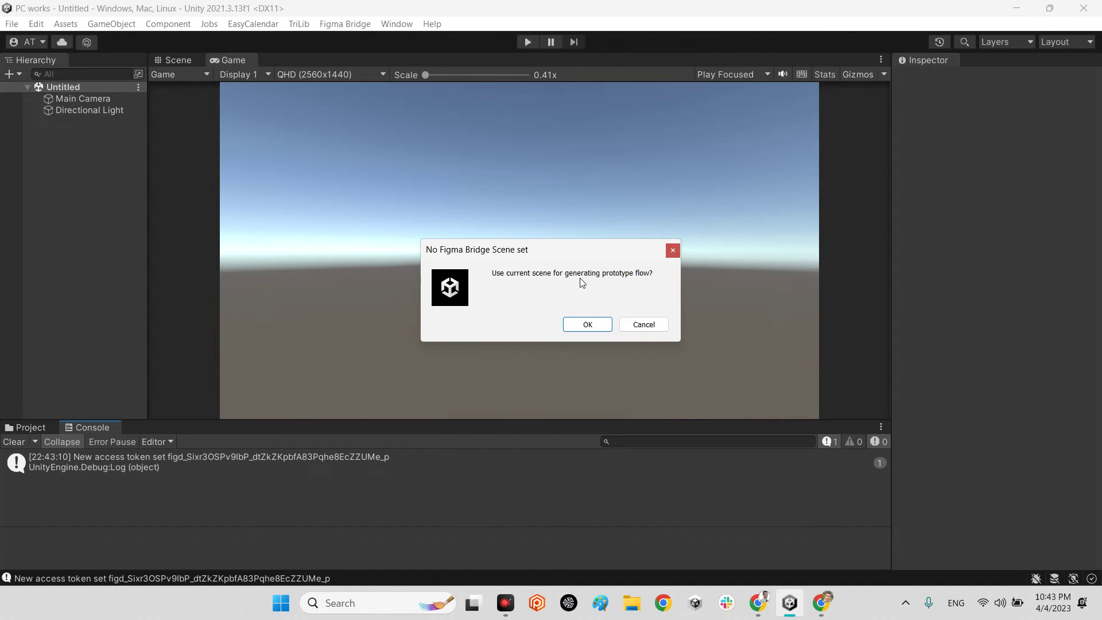
left_click(587, 325)
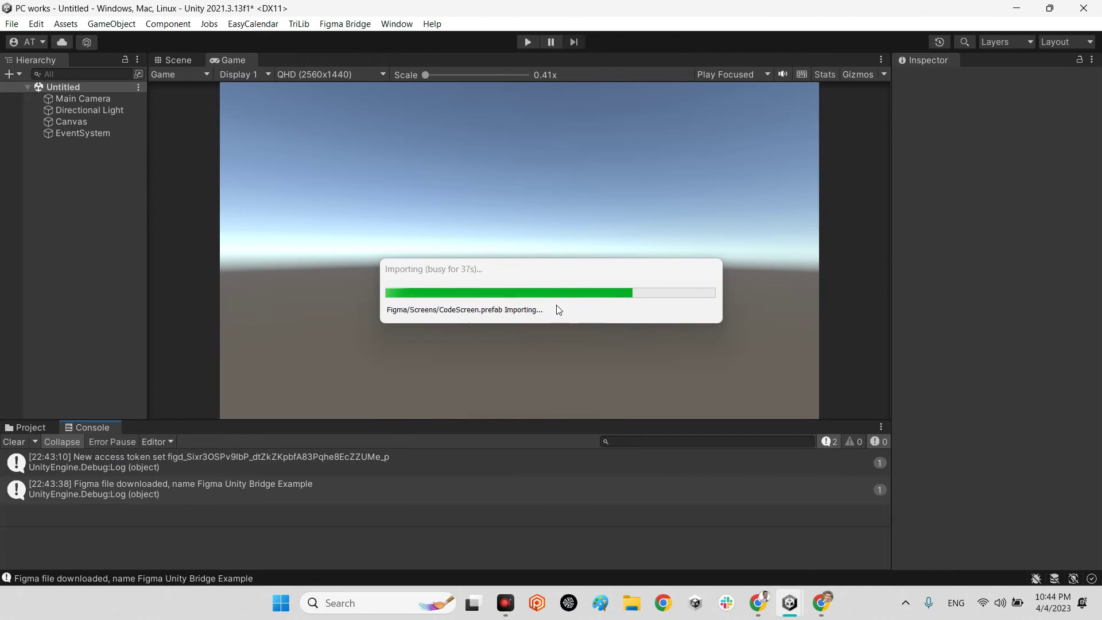
left_click(15, 441)
Expand Canvas > ScreenParentTransform > StartScreen and frame TopBar in the Scene view.
left_click(176, 60)
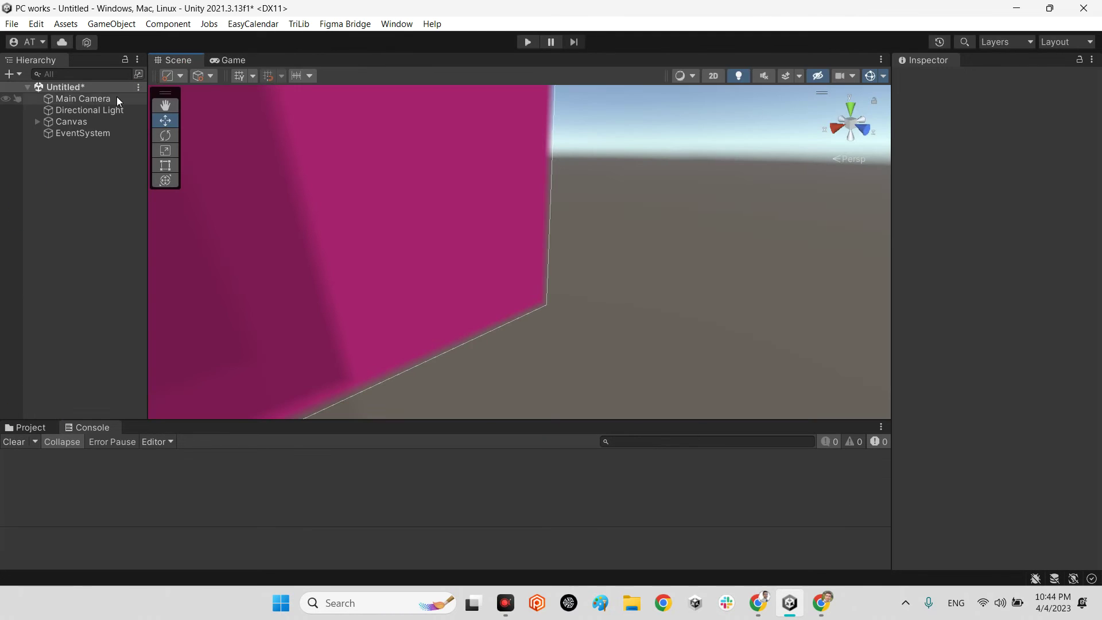
left_click(37, 121)
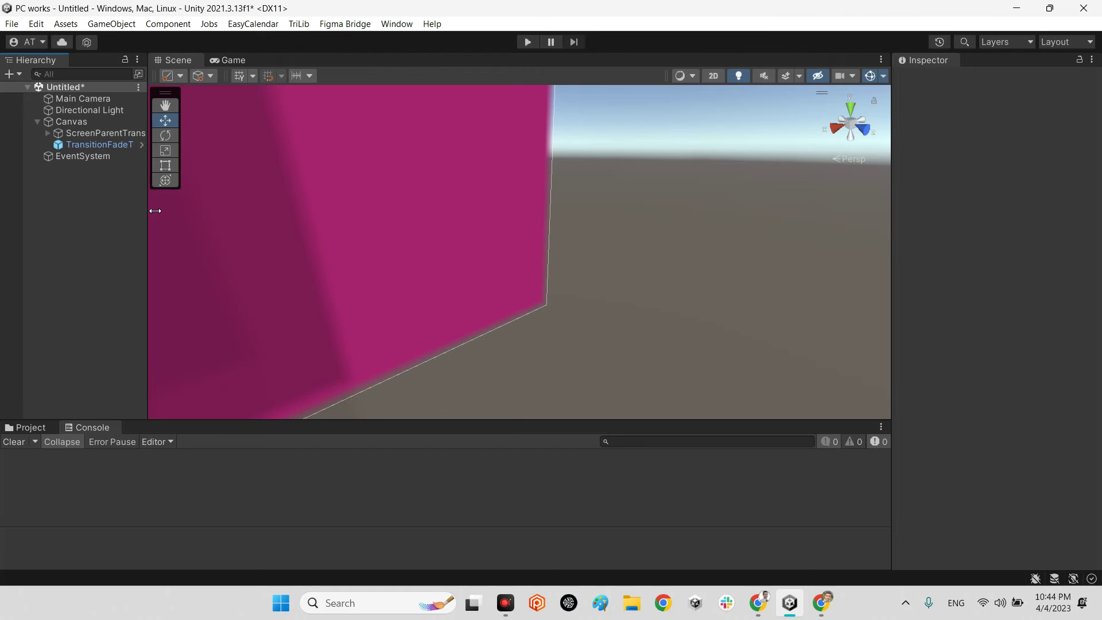
left_click_drag(150, 208, 230, 210)
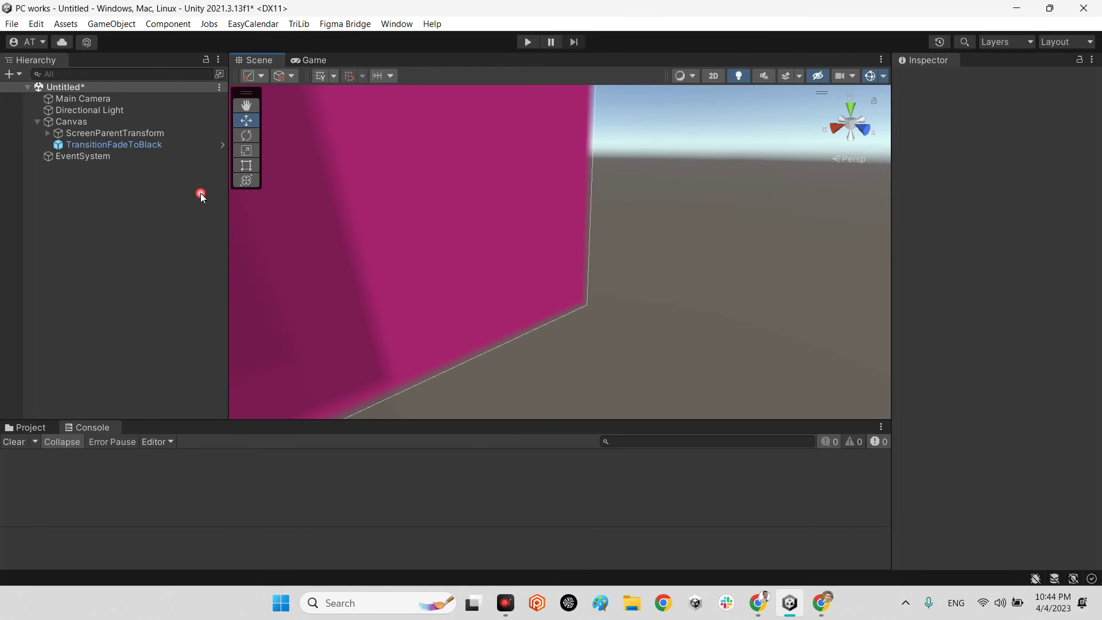
left_click(46, 135)
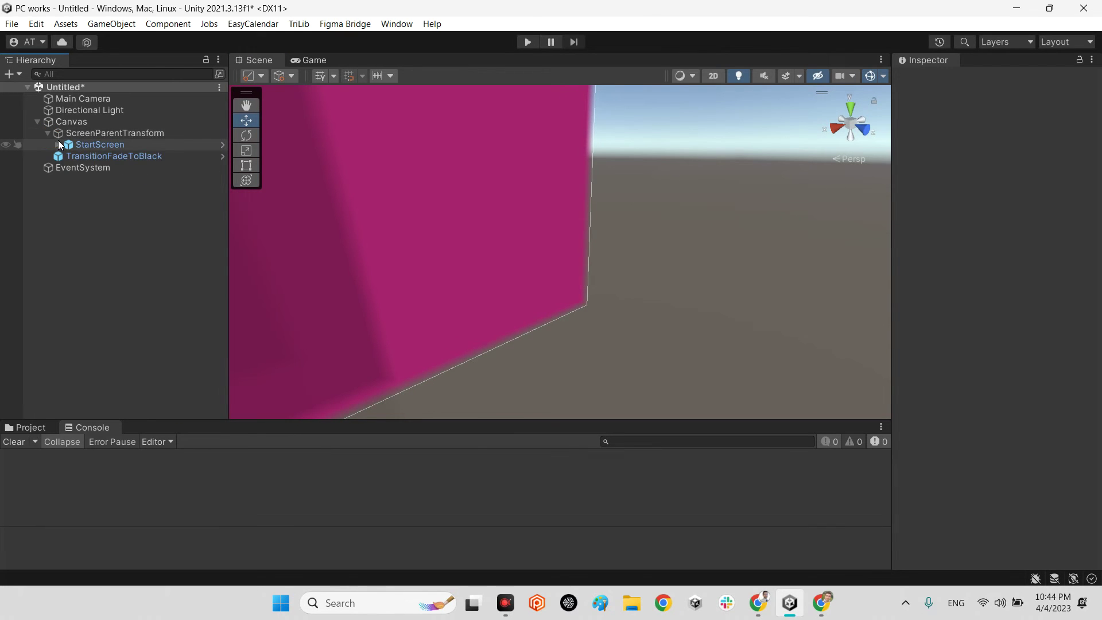
left_click(57, 144)
double_click(92, 156)
Bring the scene camera close to the start screen and inspect the DrawKit credit text and Dock.
left_click_drag(621, 251, 542, 277, "alt")
mouse_move(542, 278)
right_mouse_down()
mouse_move(508, 279)
mouse_move(535, 291)
right_mouse_up()
key("w")
key("f")
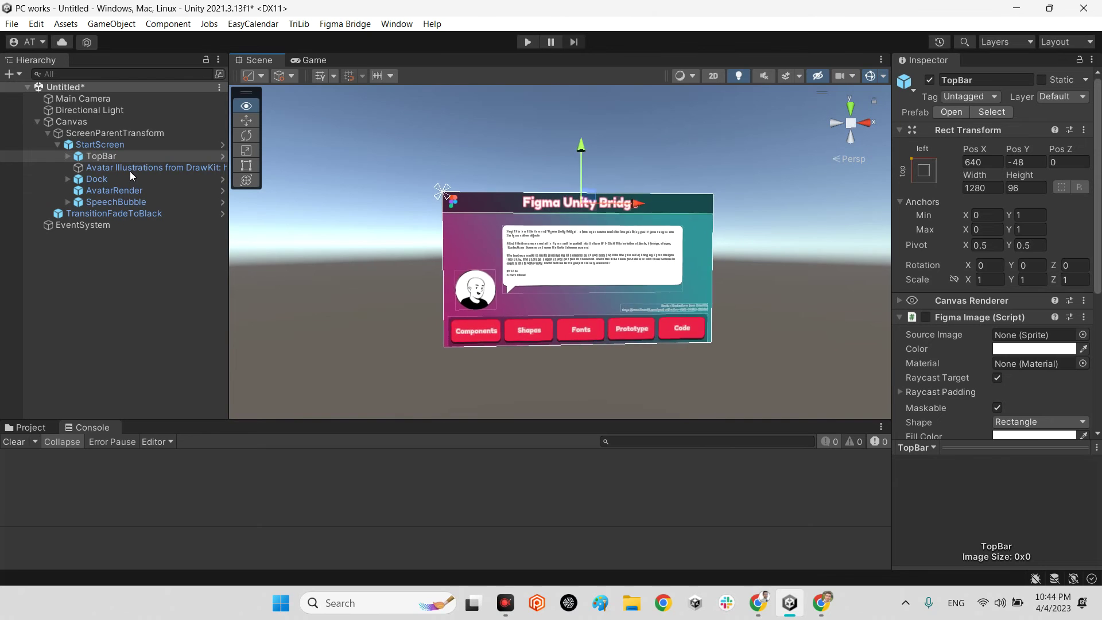
key("w")
right_click_drag(130, 171, 836, 294)
scroll(953, 353, "down", 3)
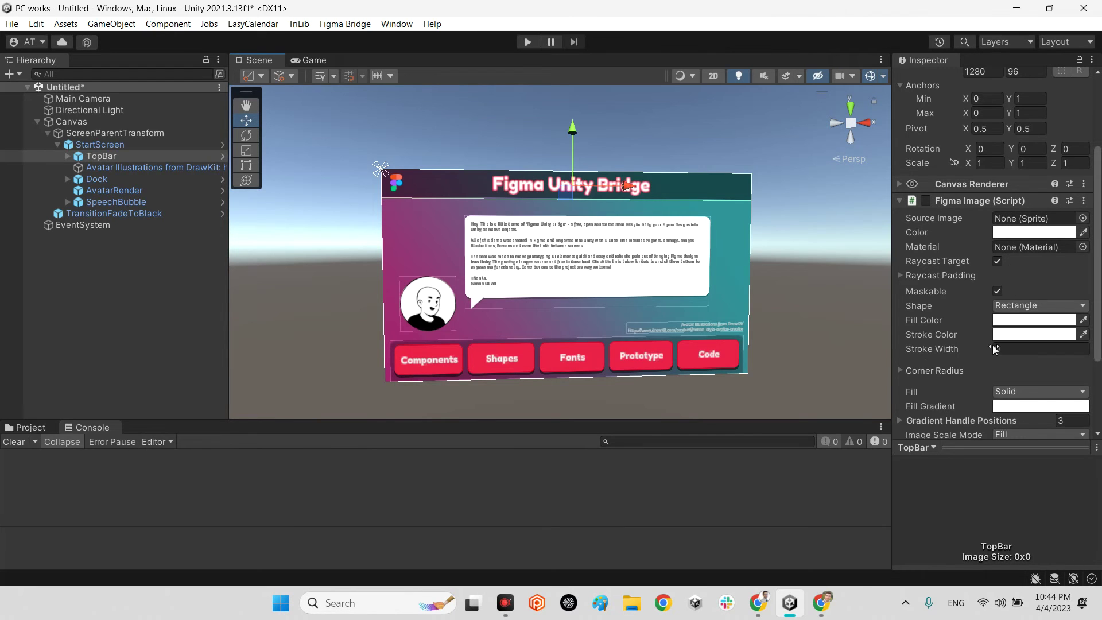
scroll(973, 374, "down", 3)
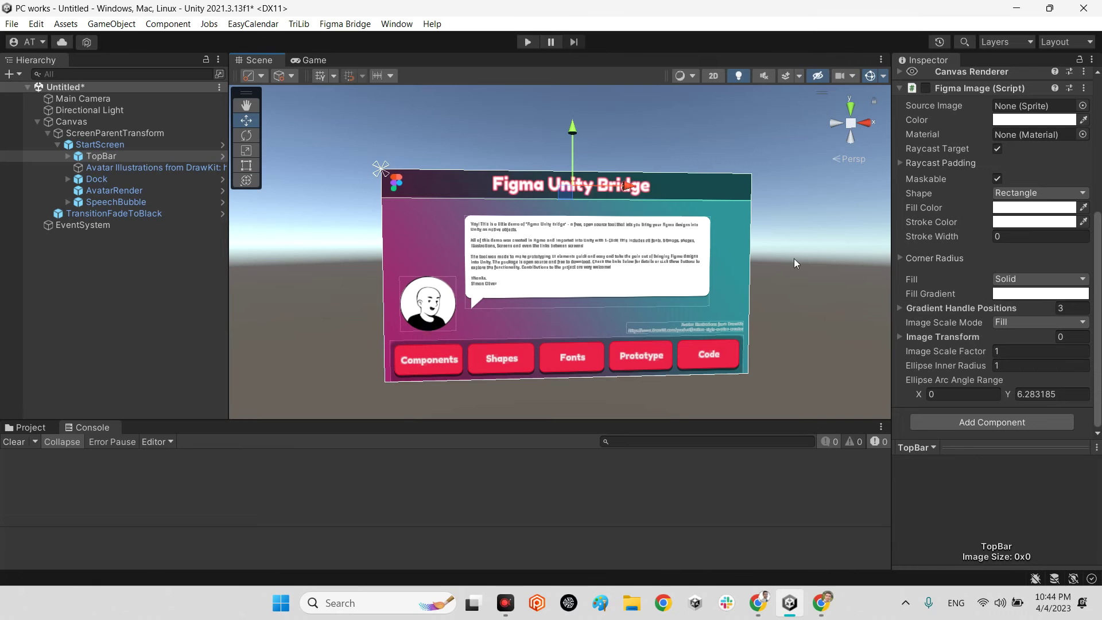
left_click(113, 167)
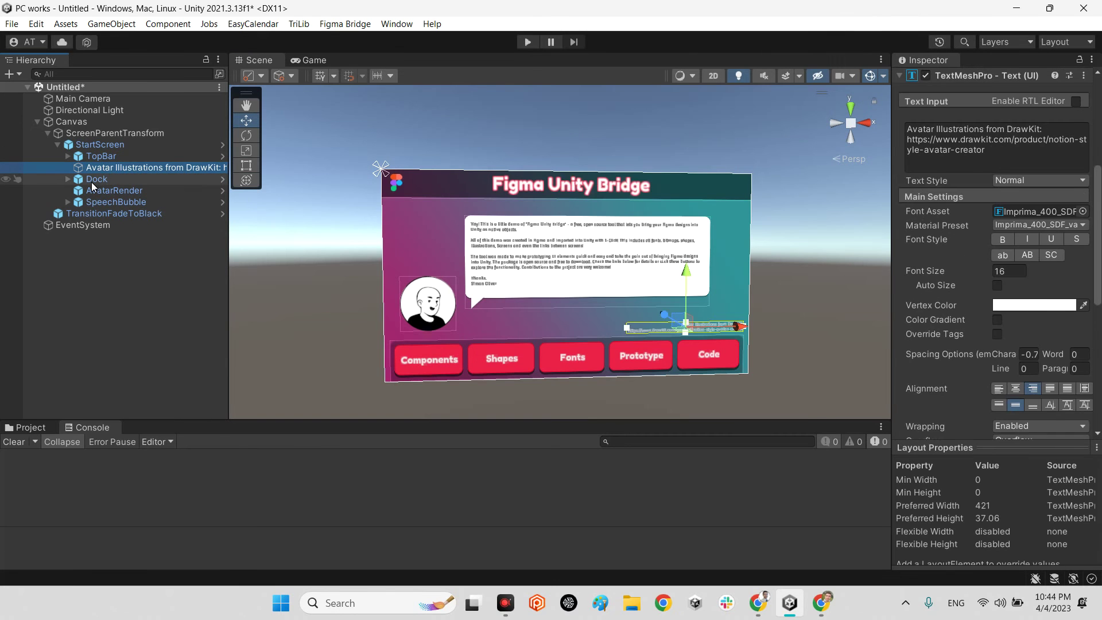
left_click(91, 179)
Play the scene in the Game view to run the imported start screen.
left_click(313, 62)
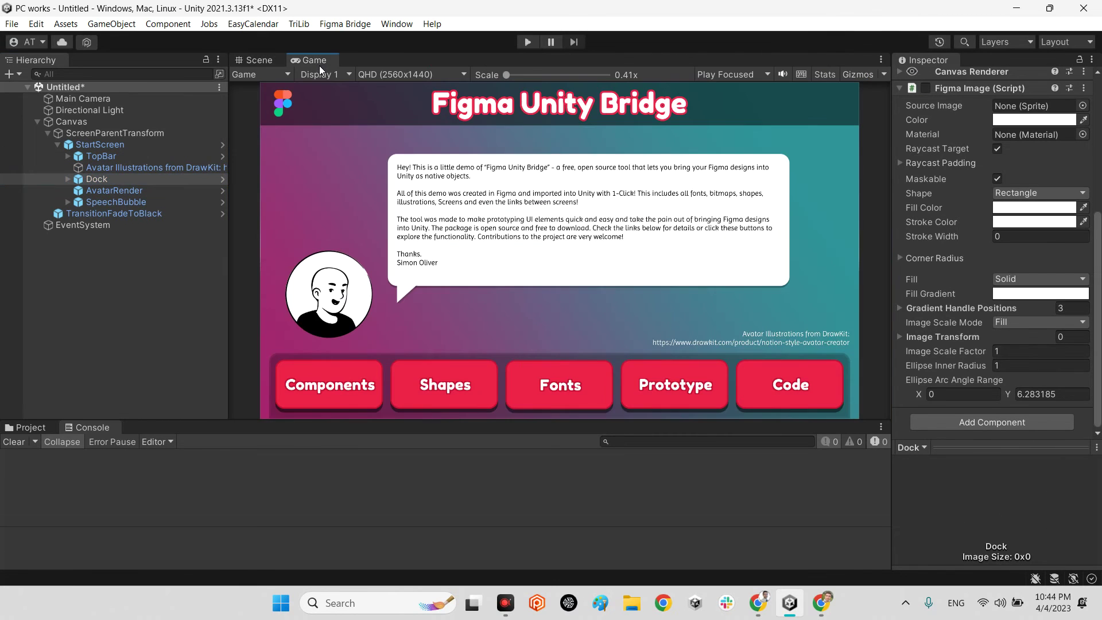
left_click(528, 42)
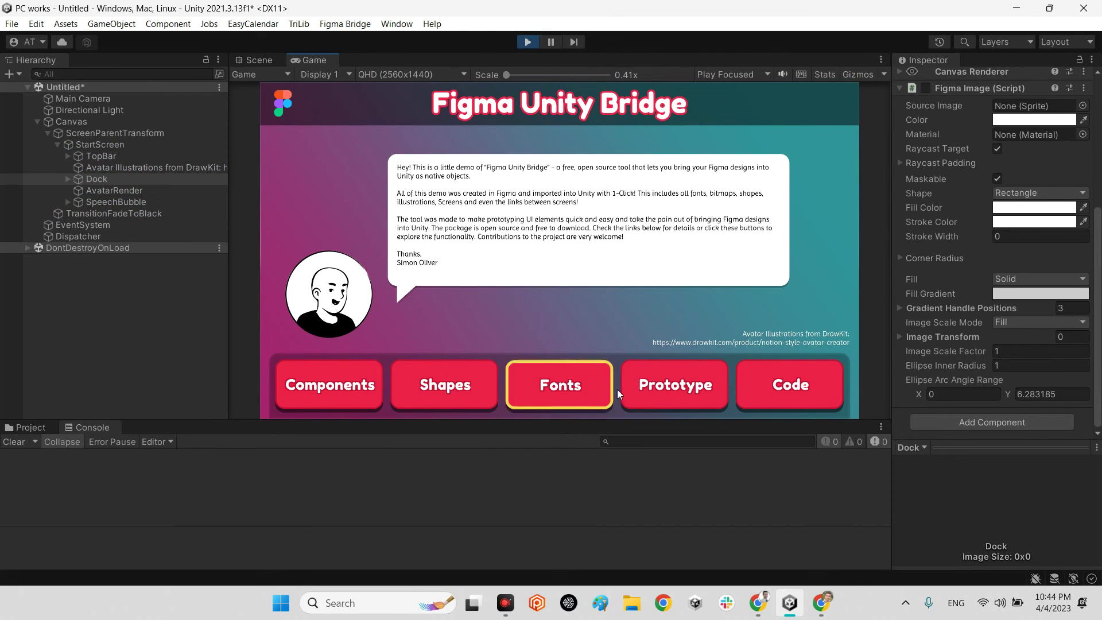
left_click(821, 602)
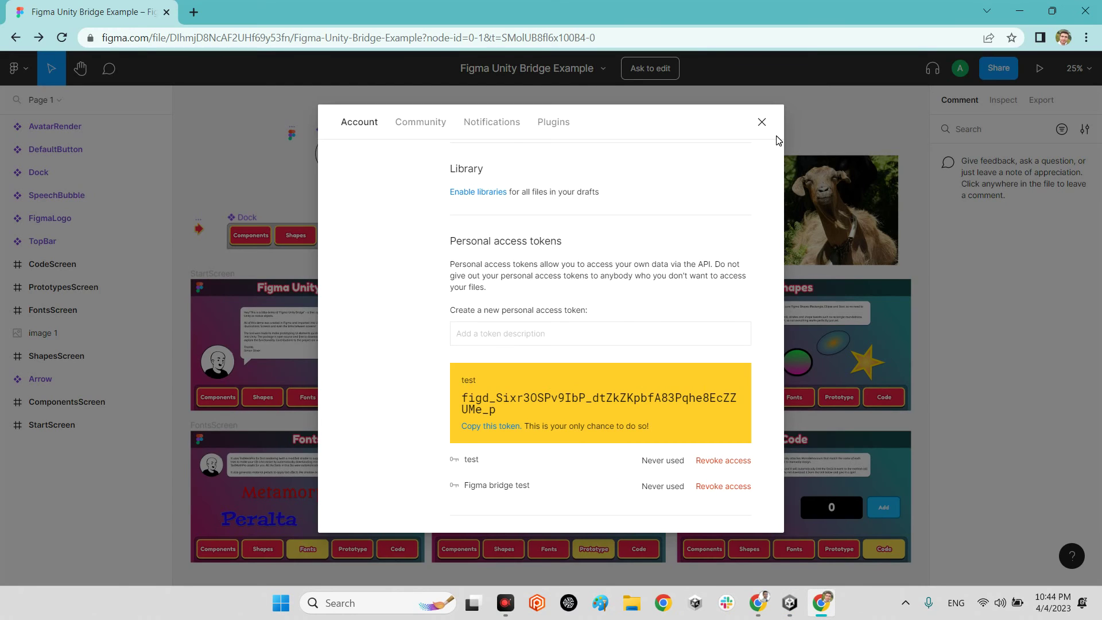
left_click(762, 122)
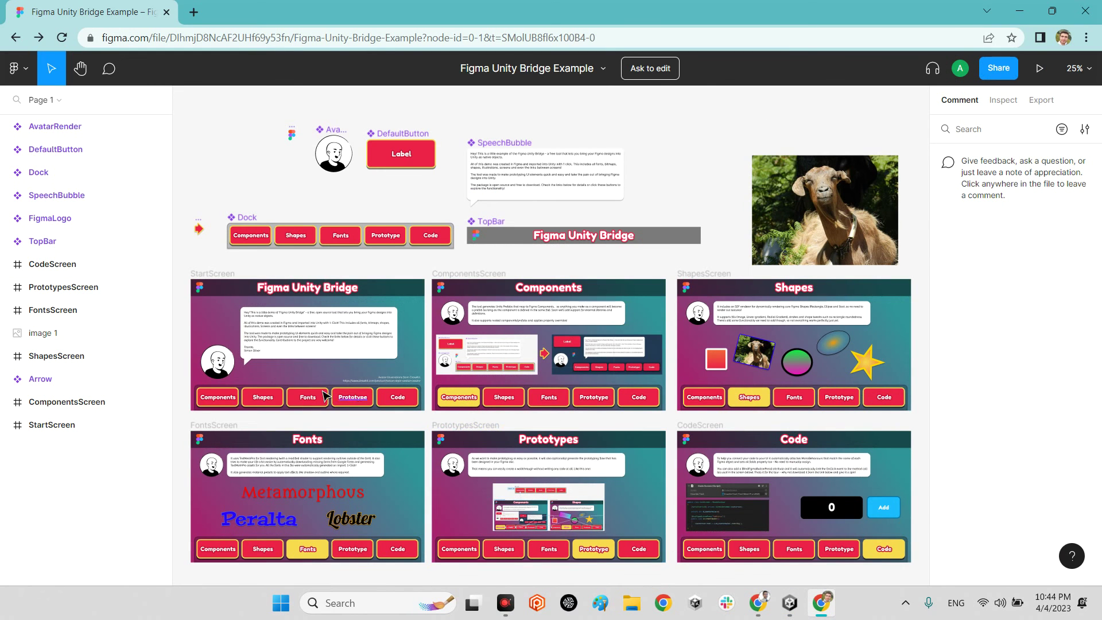
left_click(212, 404)
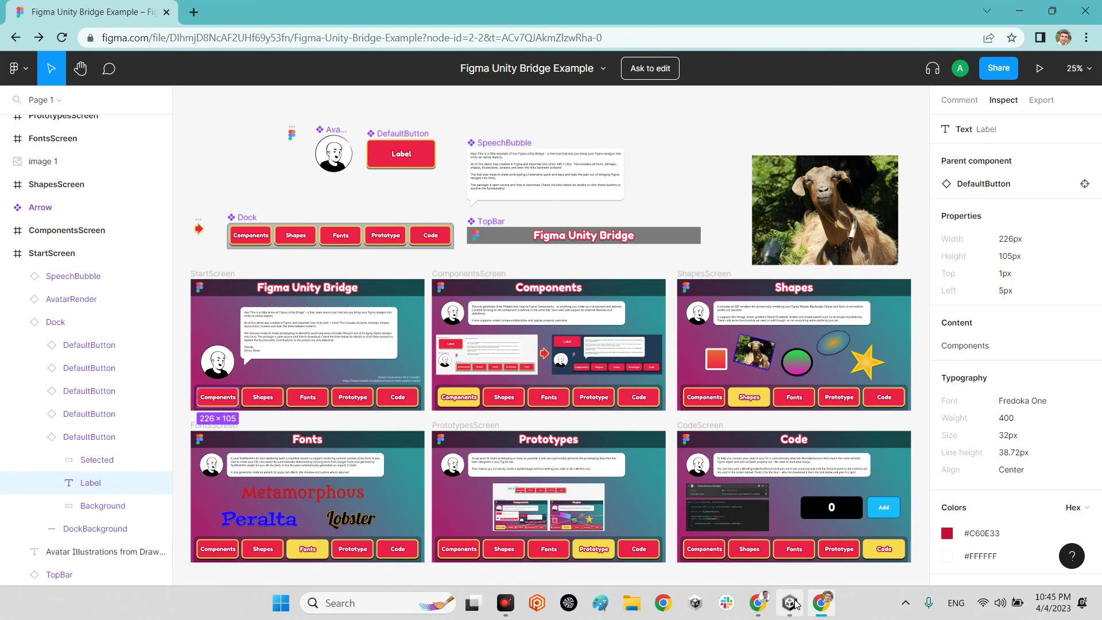
mouse_move(796, 603)
left_click(781, 517)
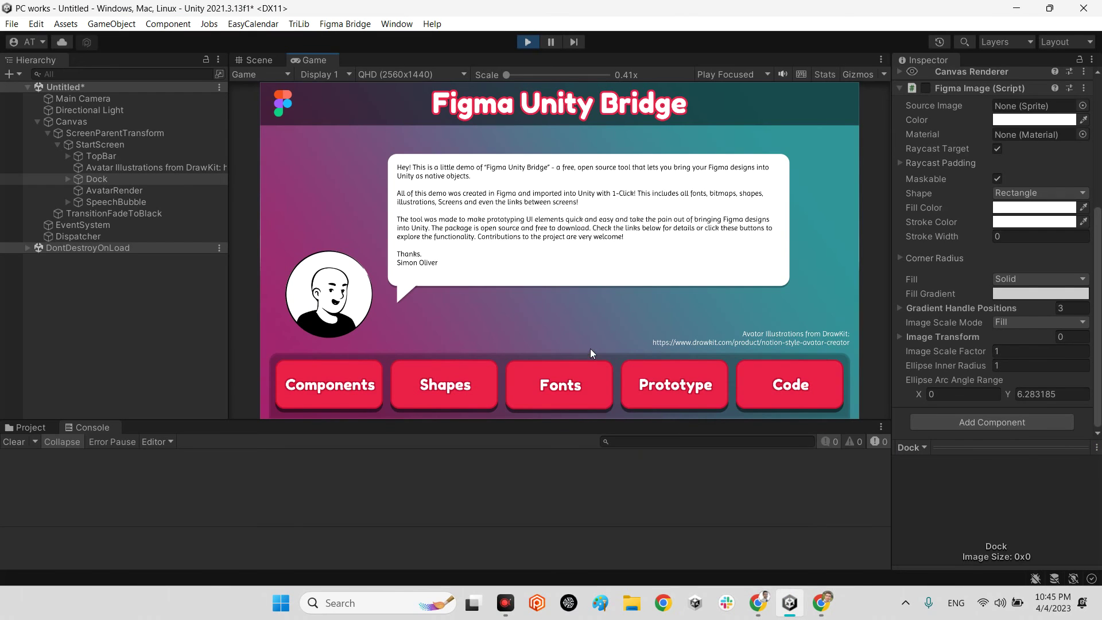
Try the Components, Shapes, Fonts, Prototype and Code screens, stop Play mode, then go to GitHub.
left_click(320, 387)
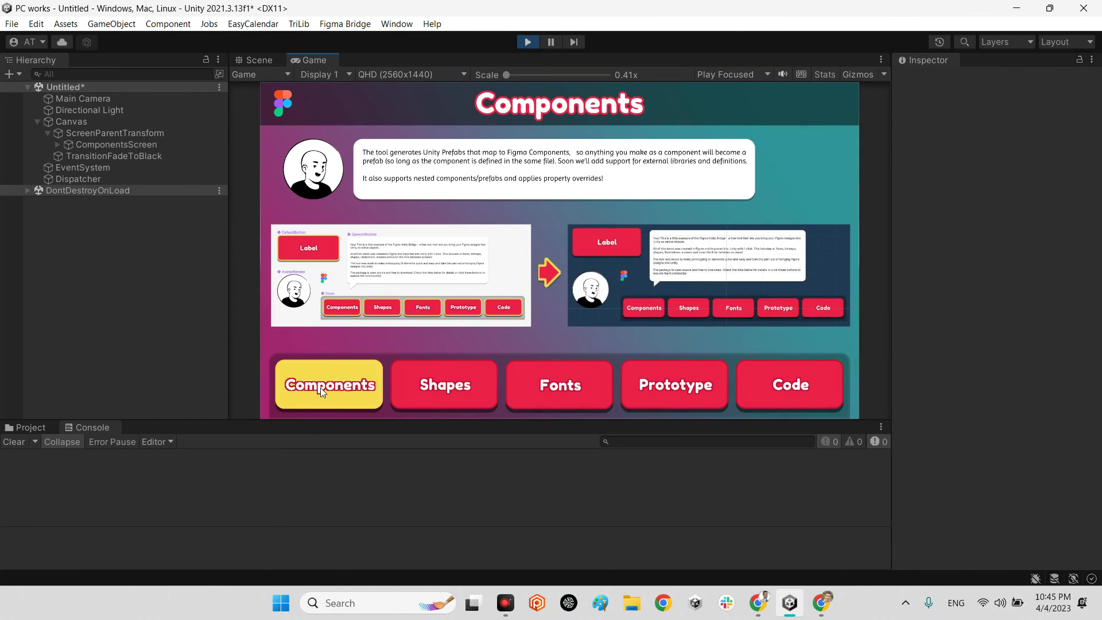
left_click(433, 391)
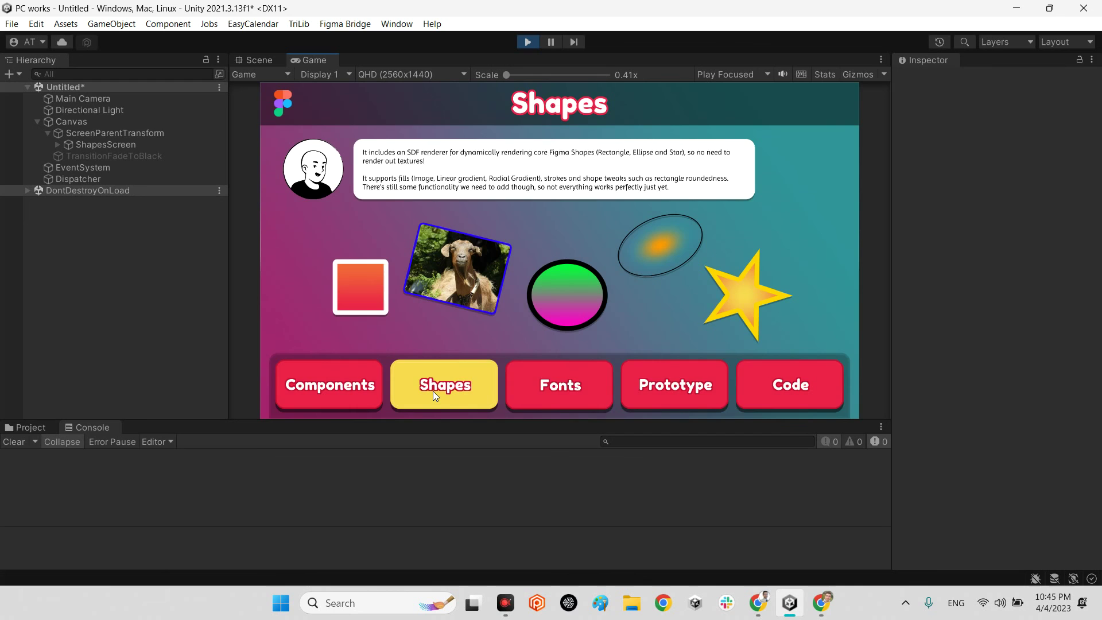
left_click(576, 396)
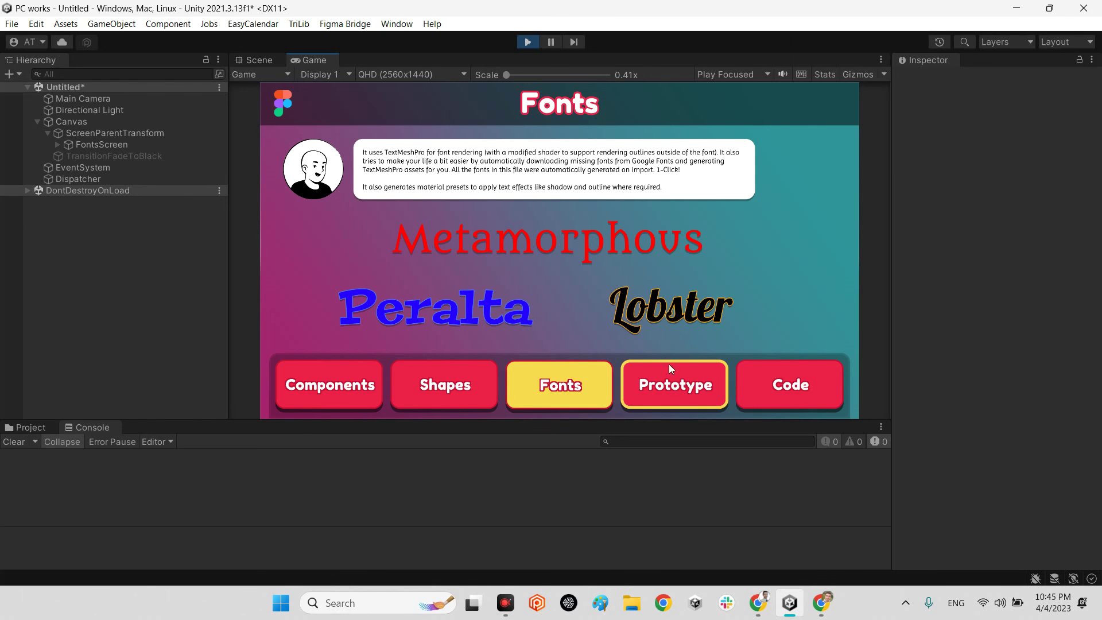
left_click(677, 378)
left_click(795, 387)
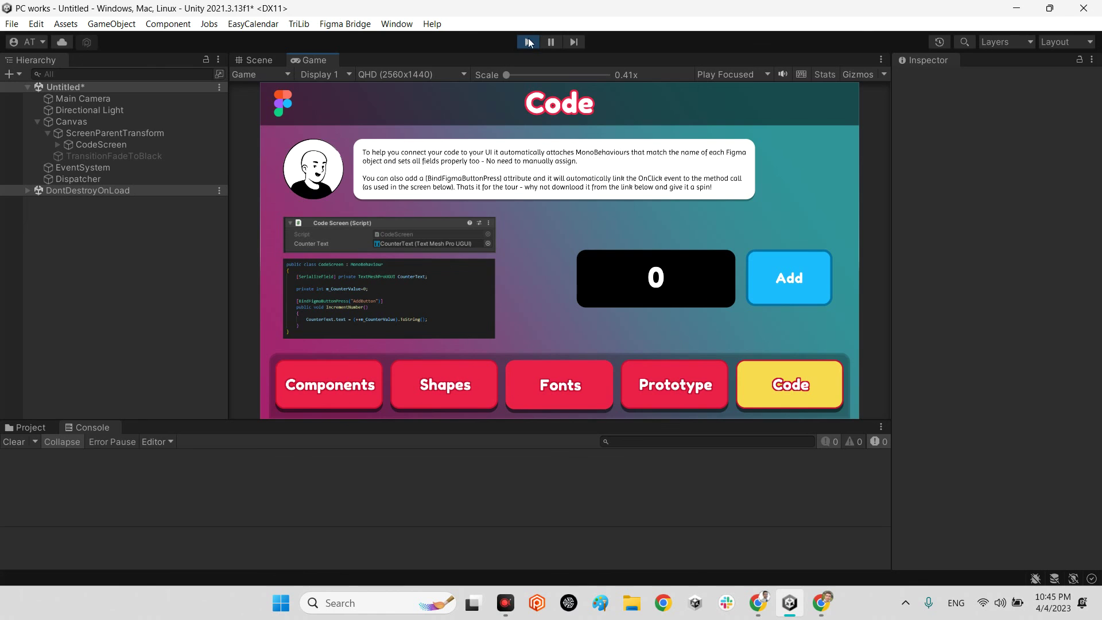
left_click(528, 43)
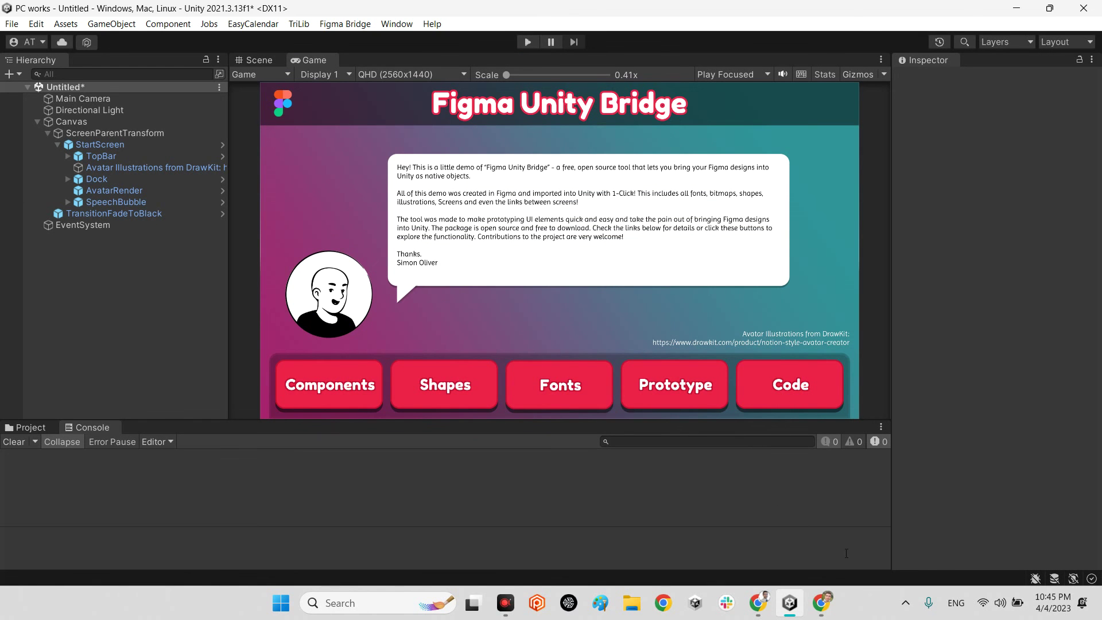
left_click(758, 602)
Scroll the UnityFigmaBridge README back to the top, then minimize Chrome to reveal Unity.
scroll(419, 333, "up", 10)
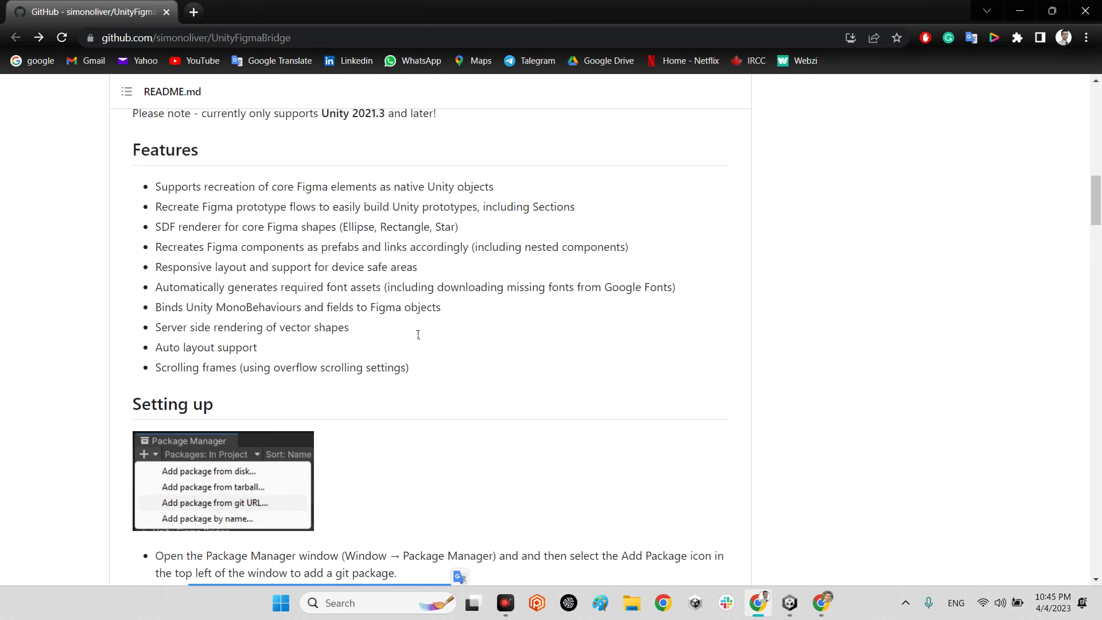
scroll(85, 88, "up", 3)
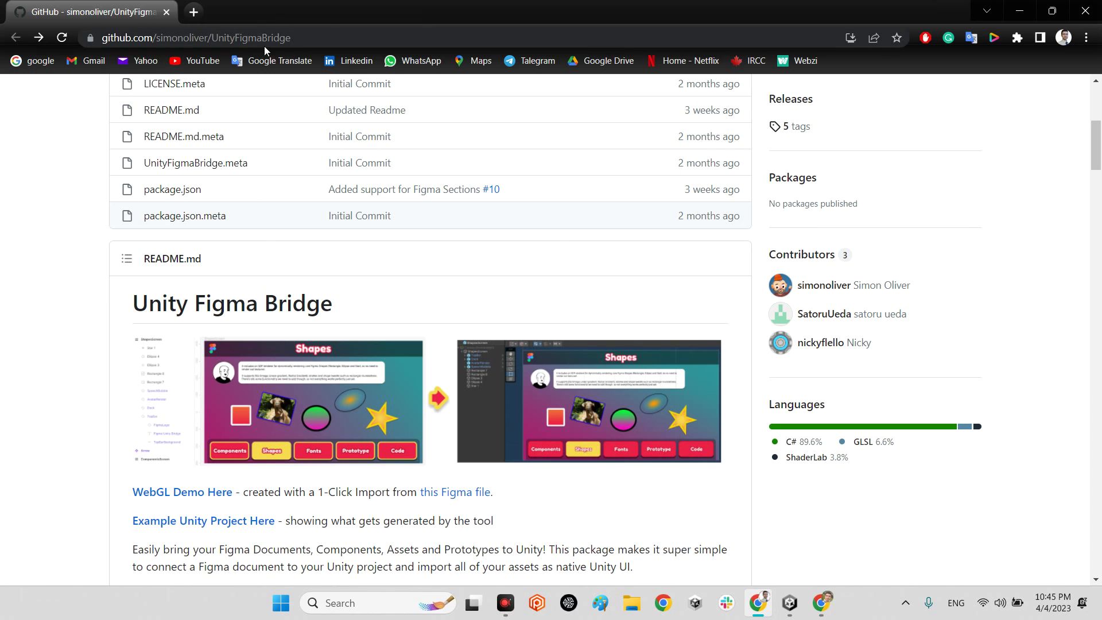
scroll(241, 103, "up", 5)
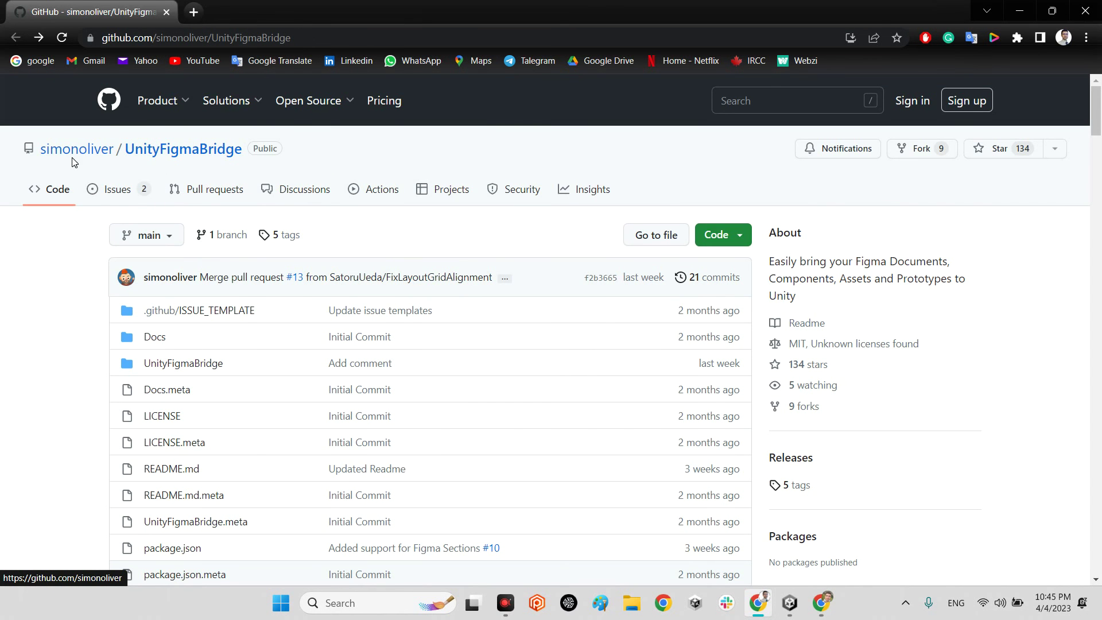
mouse_move(99, 156)
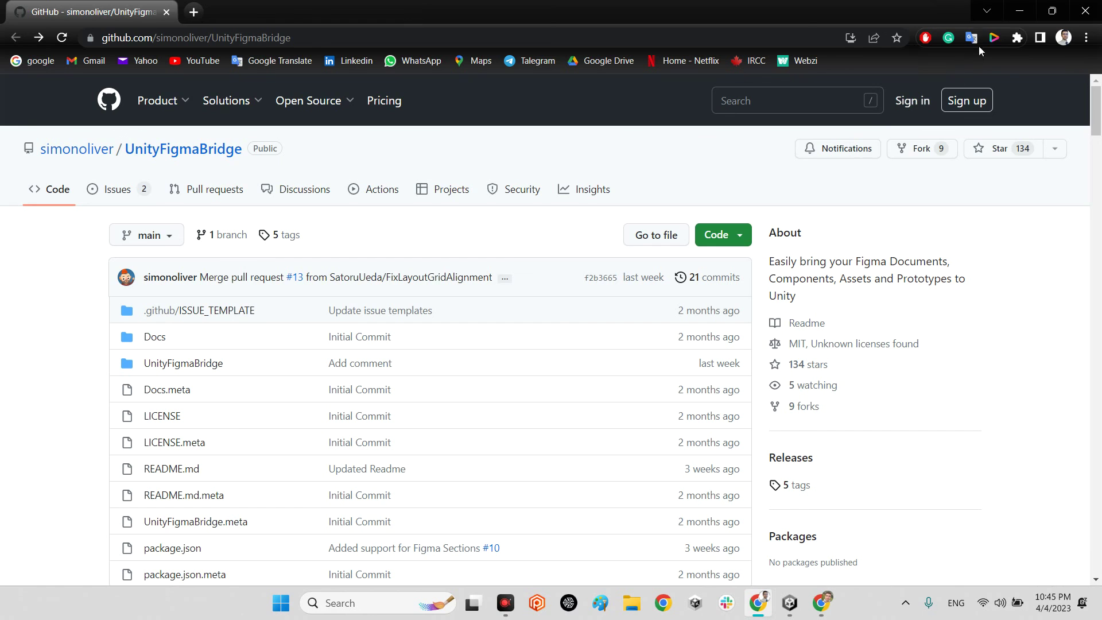
left_click(1020, 13)
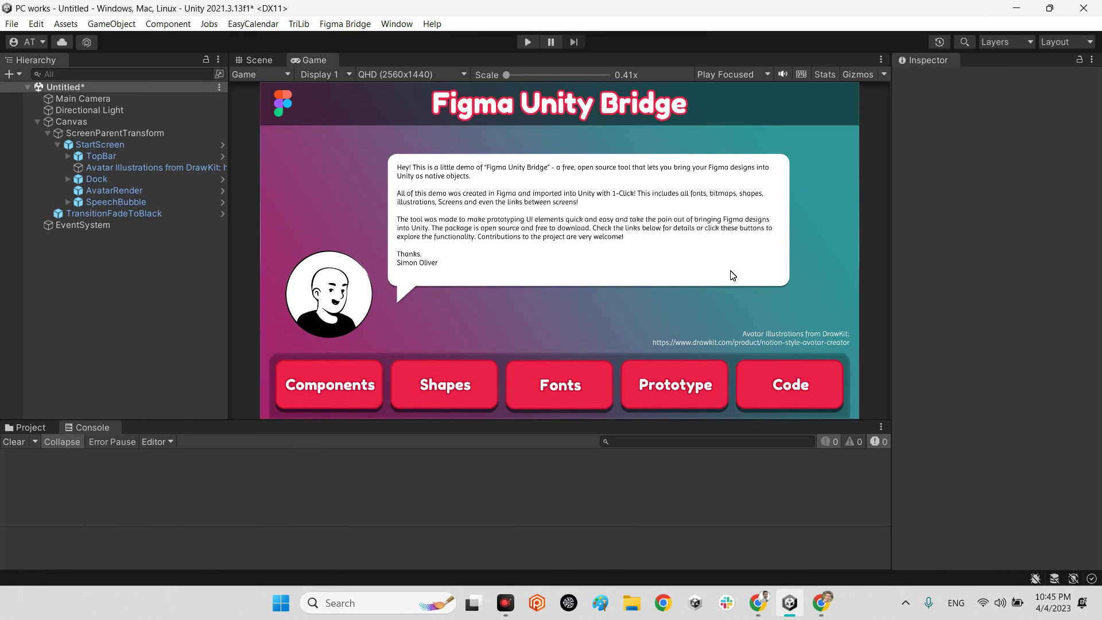